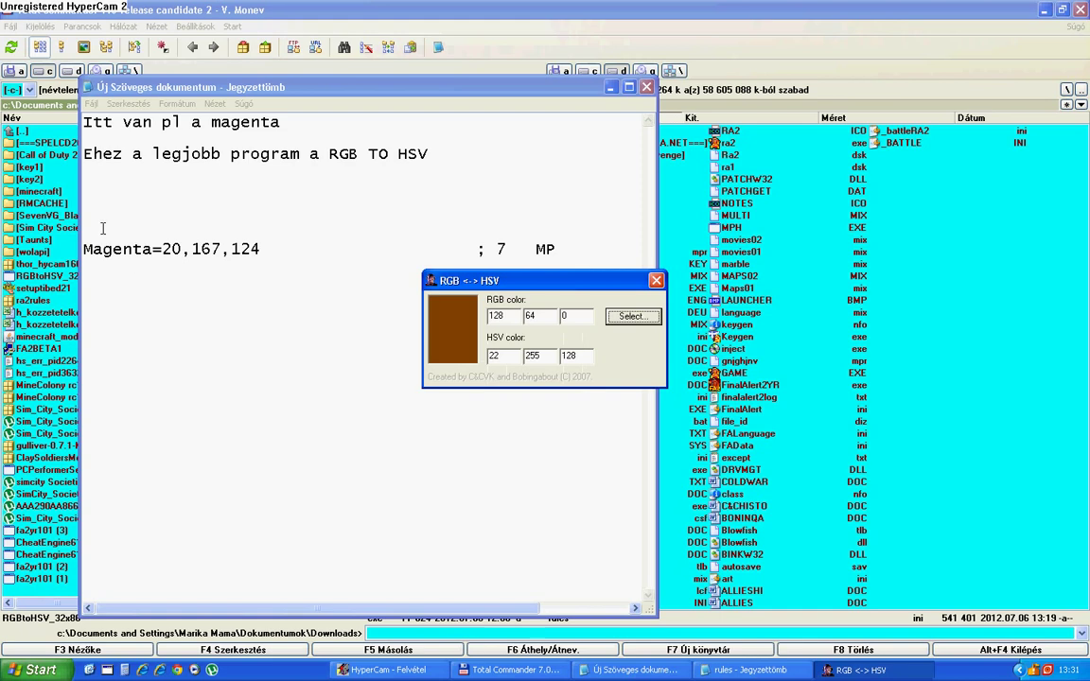
Step: Write "Utánna a HVS color alatti számokat cseréljük le a ru" on the empty line above the Magenta entry
{"action": "left_click", "coordinate": [95, 196]}
{"action": "type", "text": "U"}
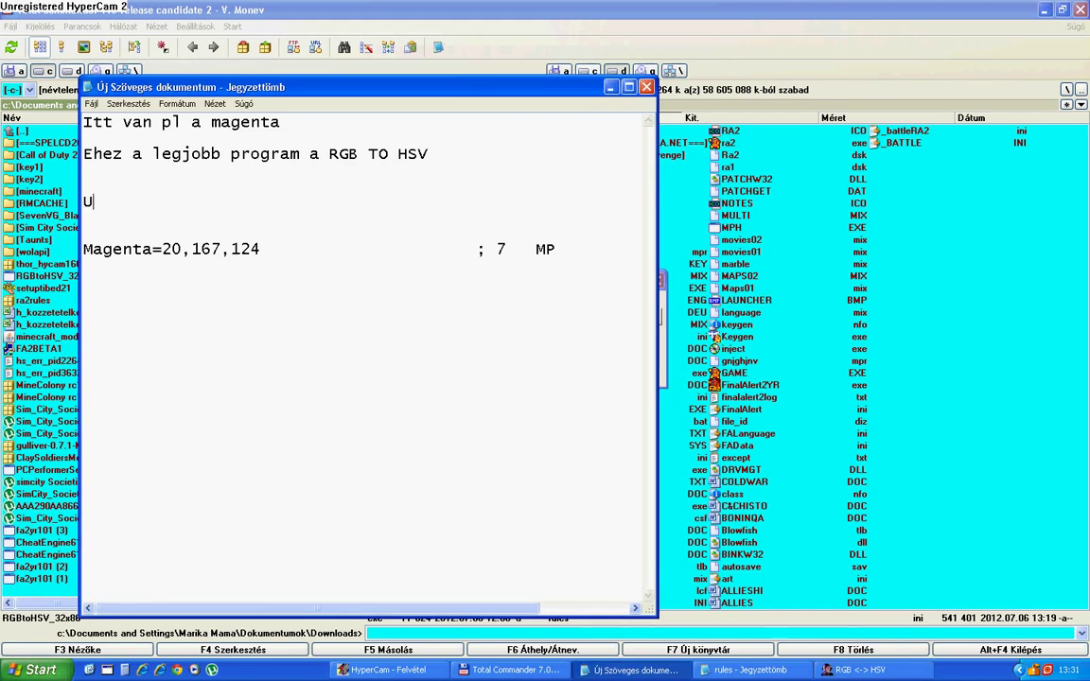
{"action": "type", "text": "tánna a HVS "}
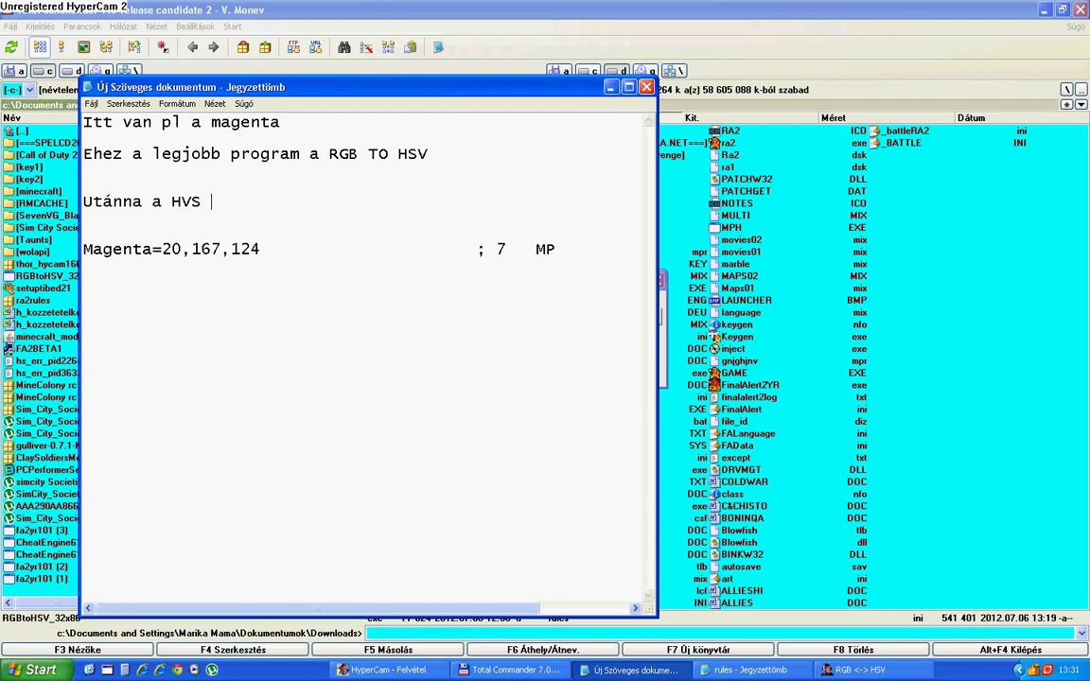
{"action": "type", "text": "color a"}
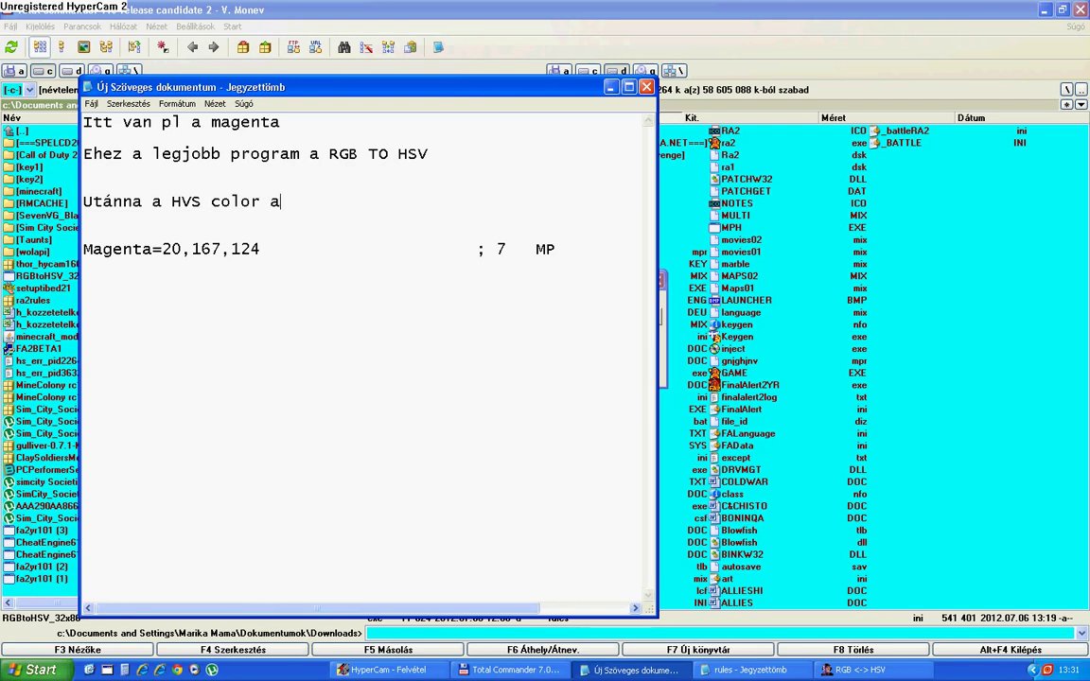
{"action": "type", "text": "latti szám"}
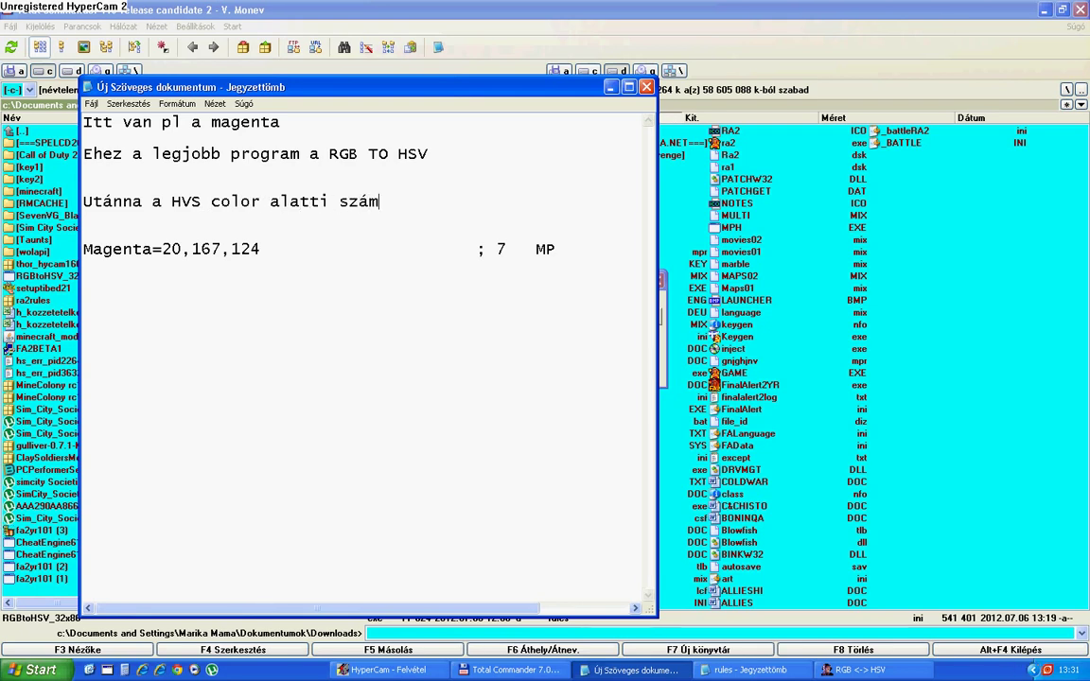
{"action": "type", "text": "oka"}
{"action": "type", "text": "t cser"}
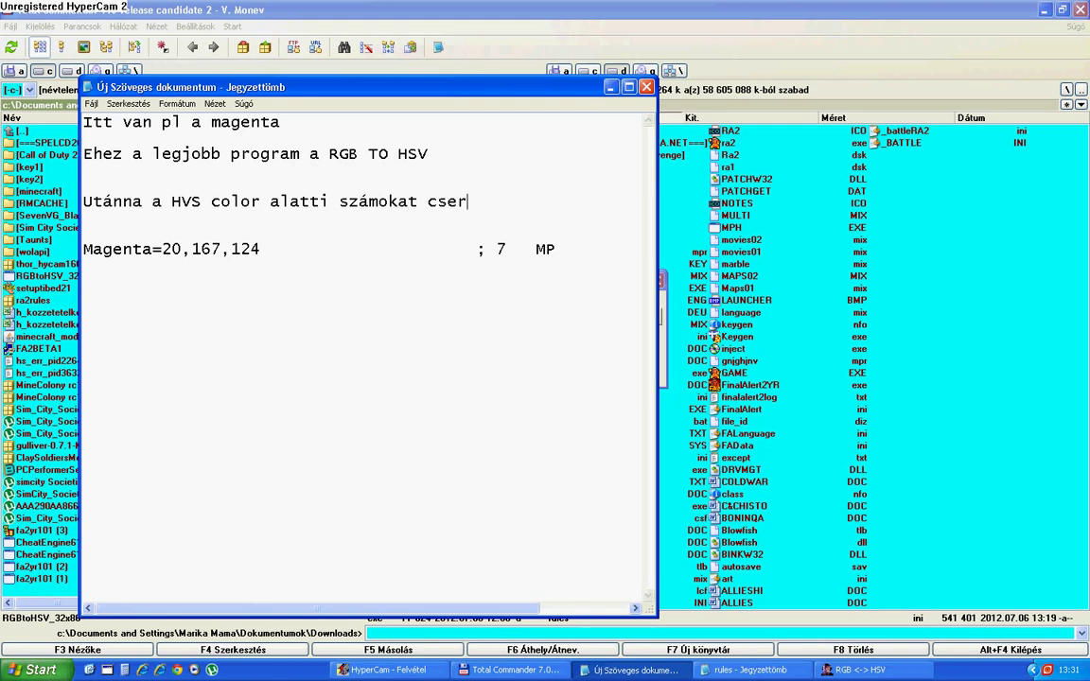
{"action": "type", "text": "éljük le a "}
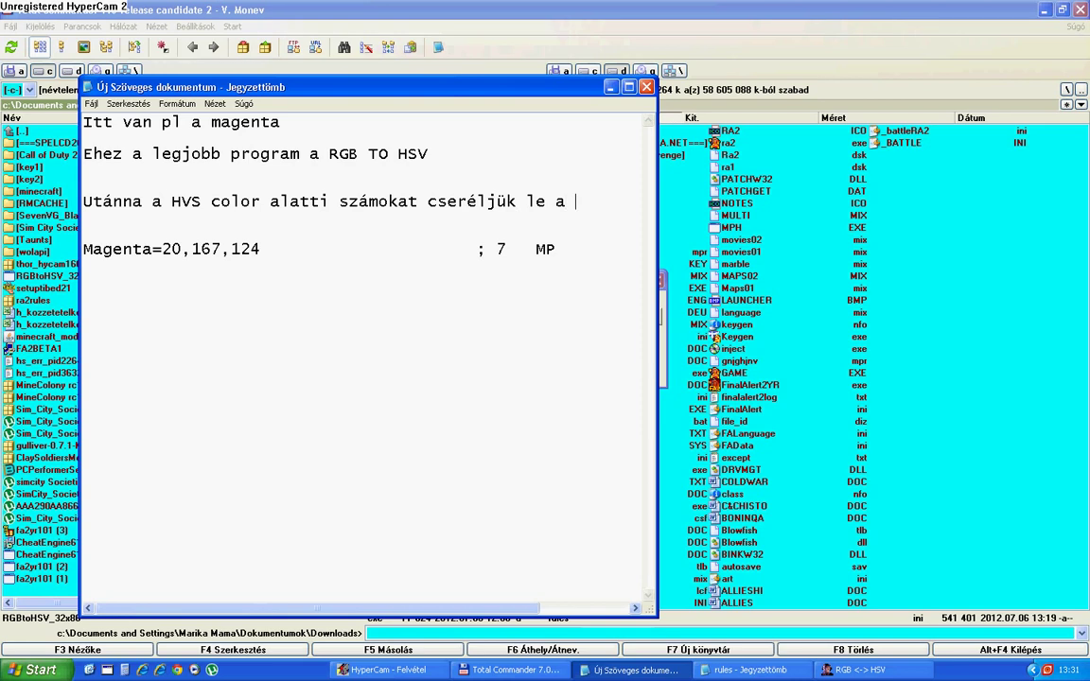
{"action": "type", "text": "ru"}
Step: Delete everything after the word "Utánna" on the new instruction line
{"action": "key", "text": "BackSpace"}
{"action": "key", "text": "BackSpace"}
{"action": "key", "text": "BackSpace"}
{"action": "key", "text": "BackSpace"}
{"action": "key", "text": "BackSpace"}
{"action": "key", "text": "BackSpace"}
{"action": "key", "text": "BackSpace"}
{"action": "key", "text": "BackSpace"}
{"action": "key", "text": "BackSpace"}
{"action": "key", "text": "BackSpace"}
{"action": "key", "text": "BackSpace"}
{"action": "key", "text": "BackSpace"}
{"action": "key", "text": "BackSpace"}
{"action": "key", "text": "BackSpace"}
{"action": "key", "text": "BackSpace"}
{"action": "key", "text": "BackSpace"}
{"action": "key", "text": "BackSpace"}
{"action": "key", "text": "BackSpace"}
{"action": "key", "text": "BackSpace"}
{"action": "key", "text": "BackSpace"}
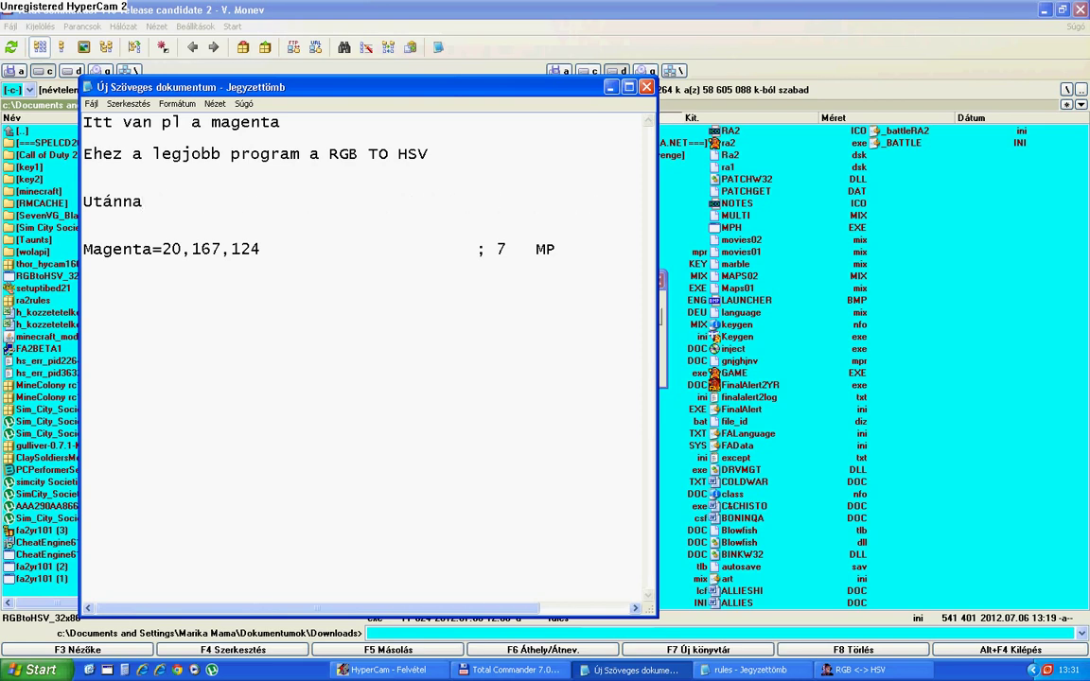
Step: Continue the line after "Utánna" with "a rules.ini számokat cseréljük le ezekre"
{"action": "type", "text": "a rules.ini s"}
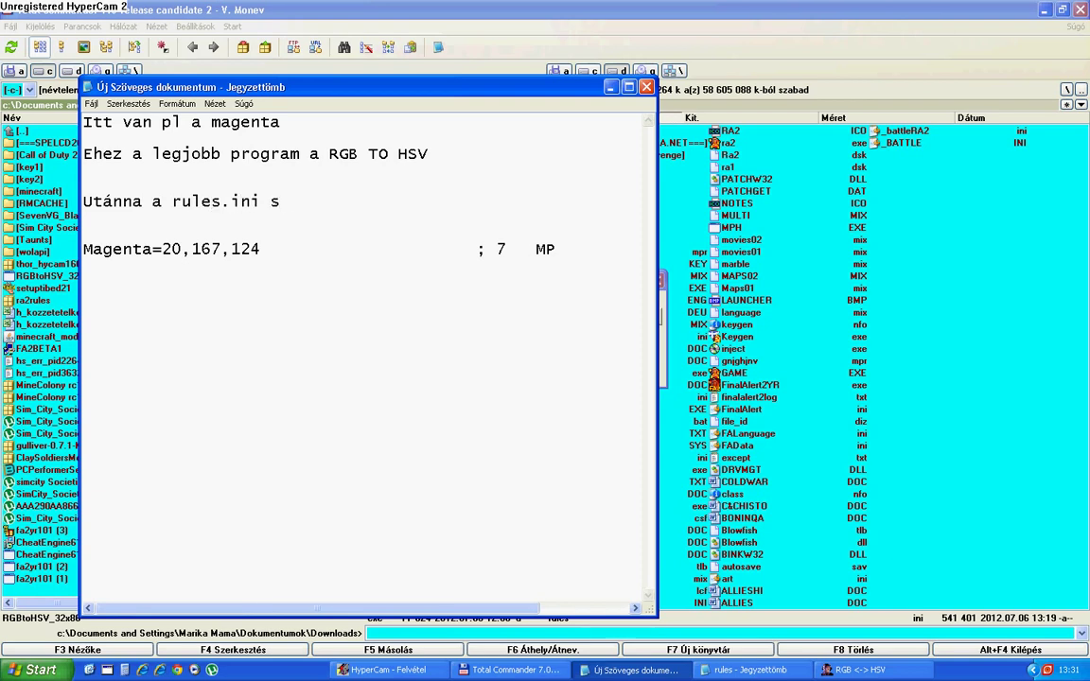
{"action": "type", "text": "zámokat "}
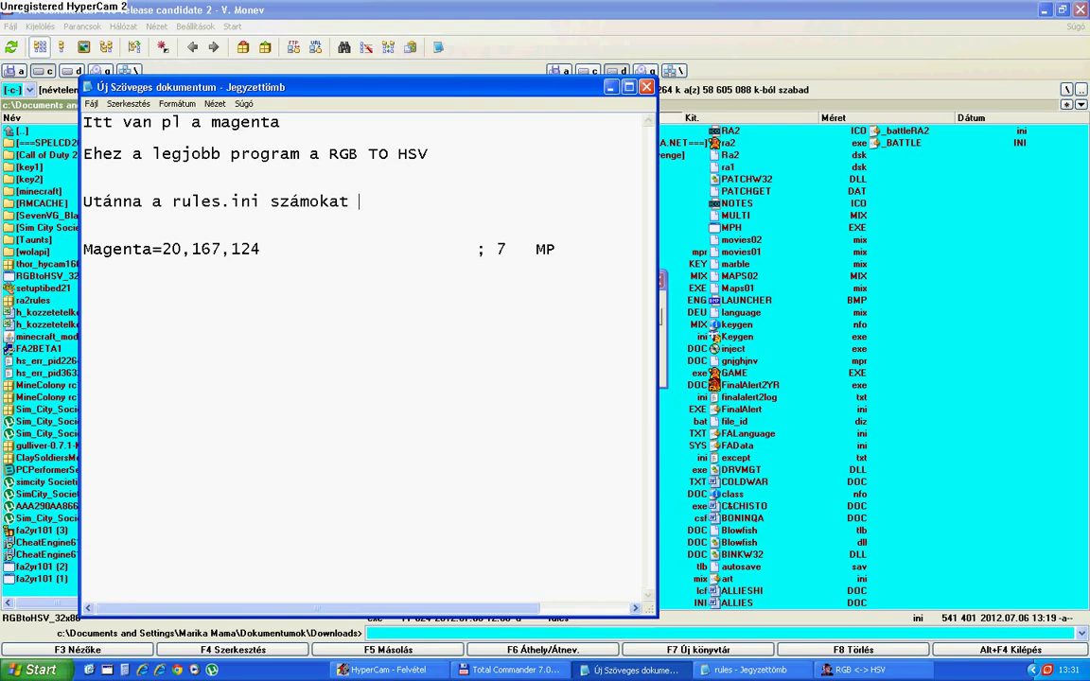
{"action": "type", "text": "cseréljük "}
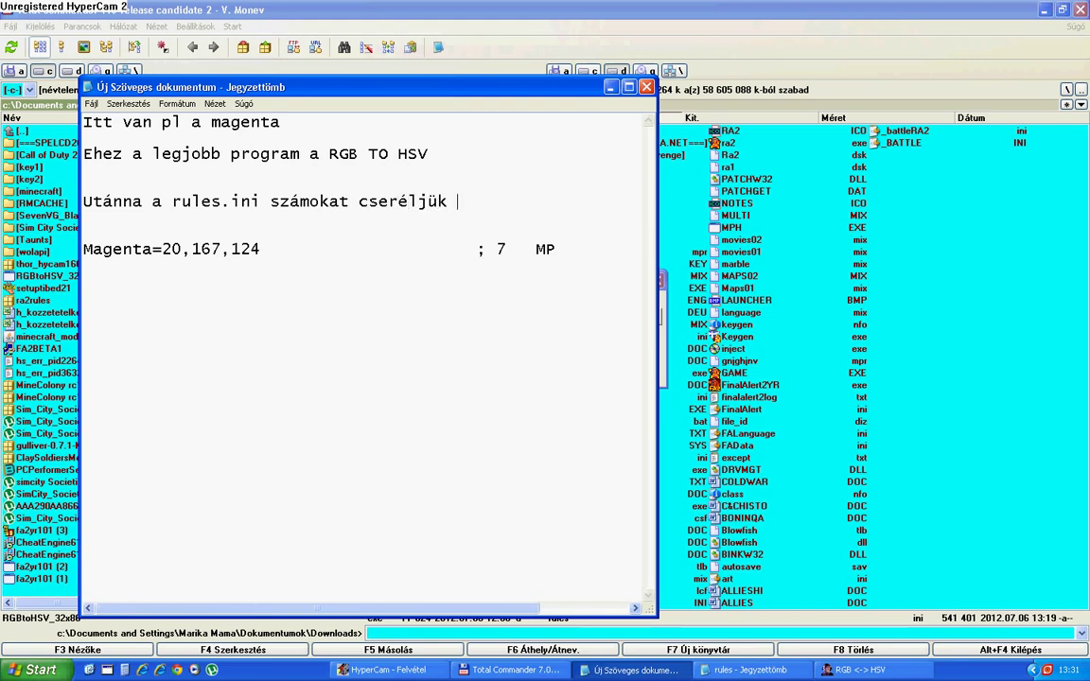
{"action": "type", "text": "le ezekre"}
Step: Check the hue in the RGB <-> HSV converter and set the first Magenta value in the notes to 22
{"action": "left_click", "coordinate": [855, 670]}
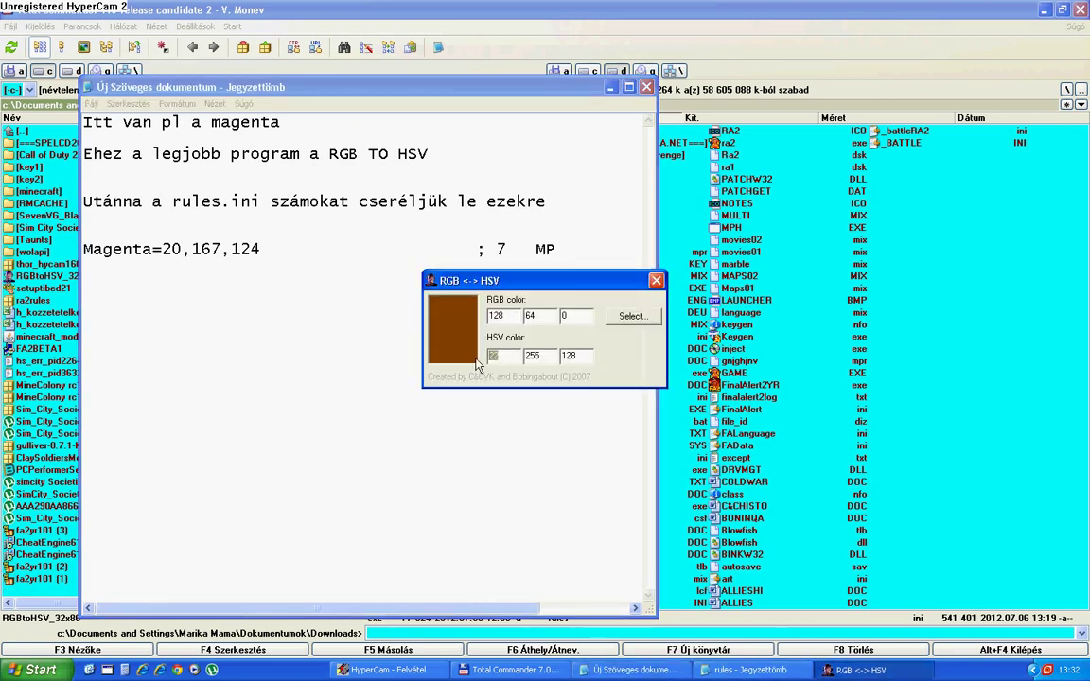
{"action": "left_click", "coordinate": [188, 254]}
{"action": "key", "text": "BackSpace"}
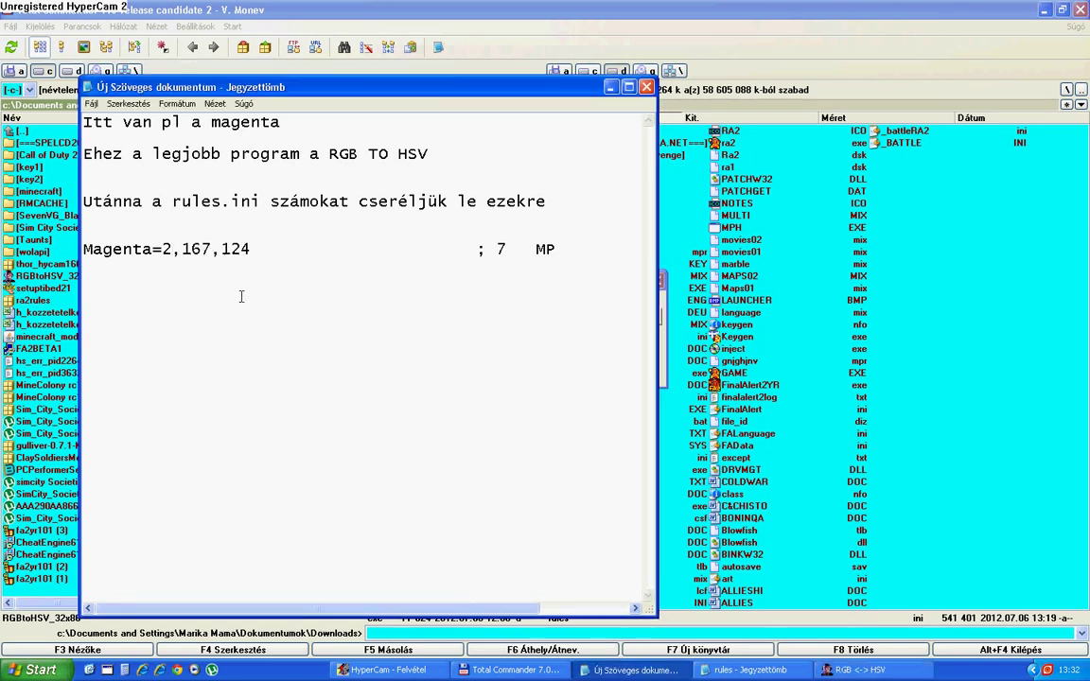
{"action": "key", "text": "BackSpace"}
{"action": "type", "text": "22"}
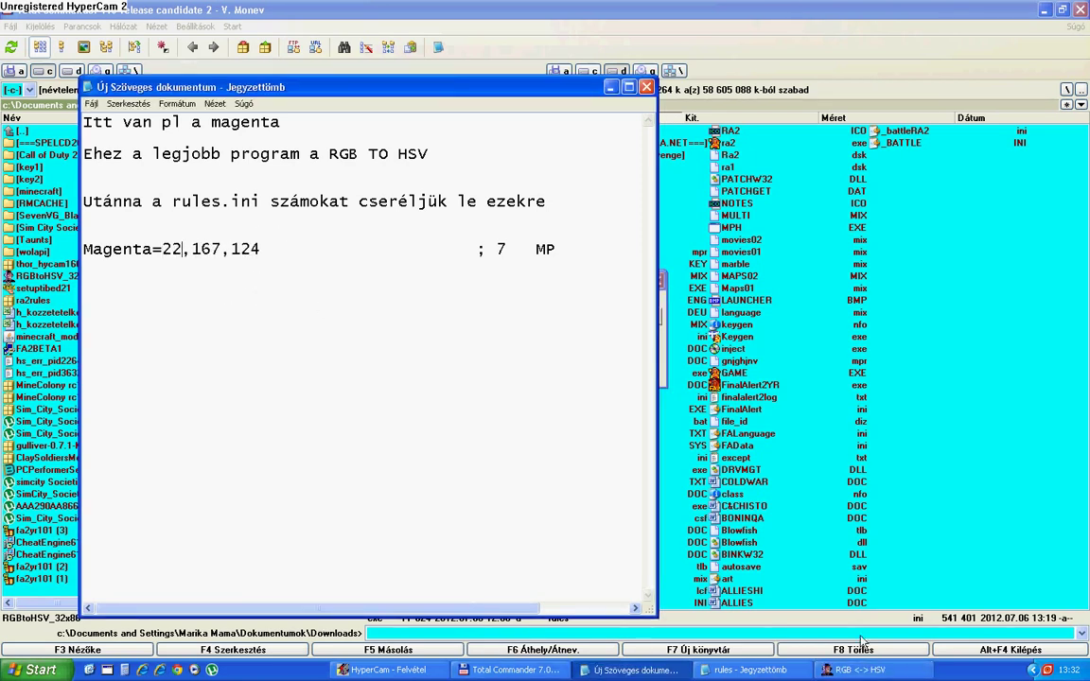
Step: Check the converter's saturation and set the second Magenta value in the notes to 255
{"action": "left_click", "coordinate": [857, 670]}
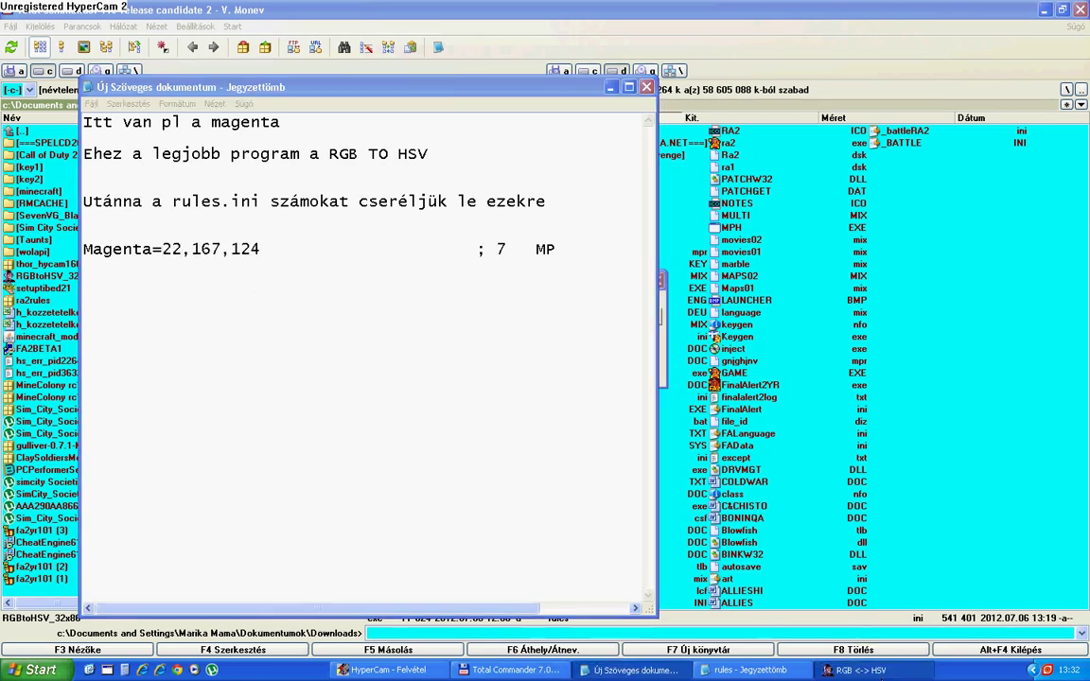
{"action": "left_click", "coordinate": [218, 249]}
{"action": "key", "text": "BackSpace"}
{"action": "key", "text": "BackSpace"}
{"action": "key", "text": "BackSpace"}
{"action": "type", "text": "2"}
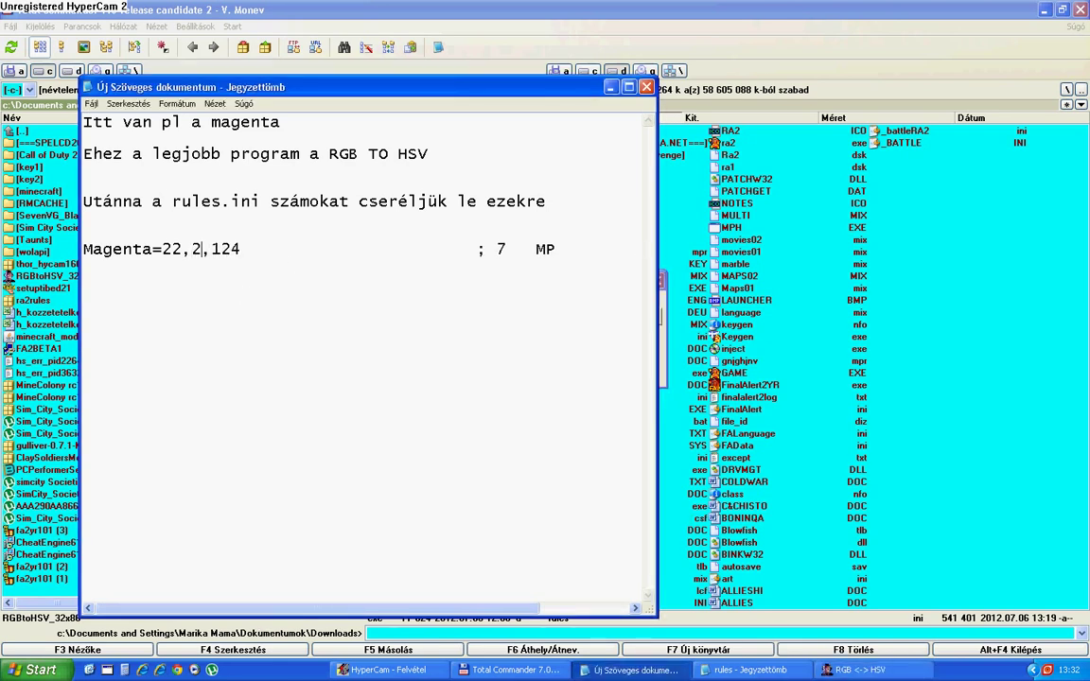
{"action": "type", "text": "55"}
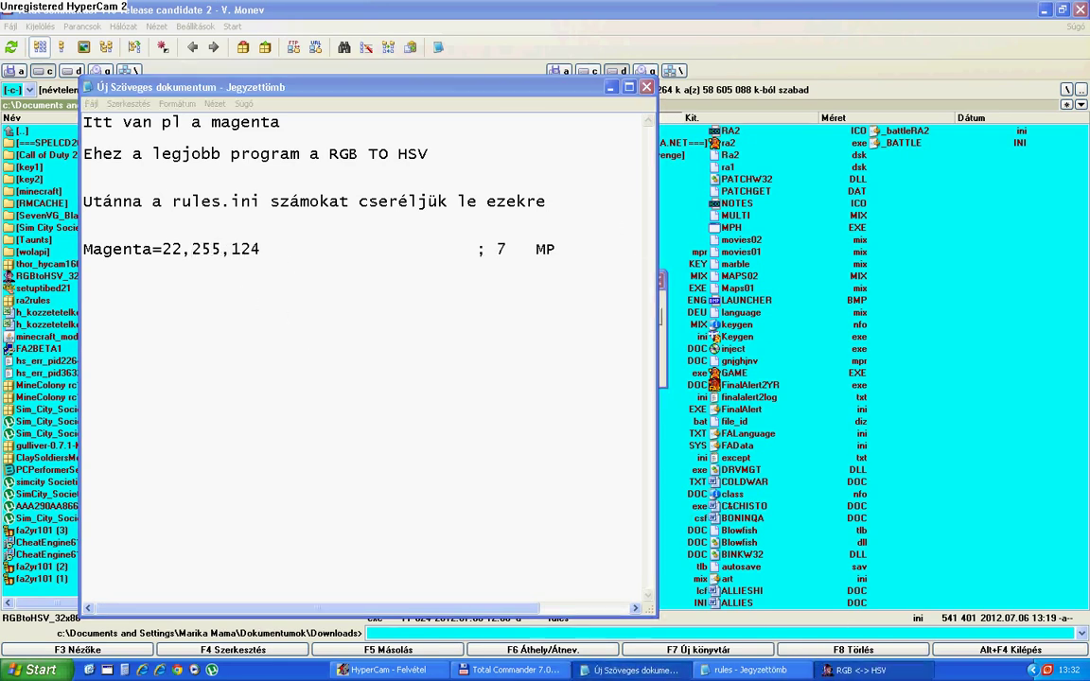
Step: Place the RGB <-> HSV window beside the notes and set the third Magenta value to 128
{"action": "left_click", "coordinate": [857, 670]}
{"action": "left_click_drag", "start_coordinate": [560, 275], "coordinate": [815, 252]}
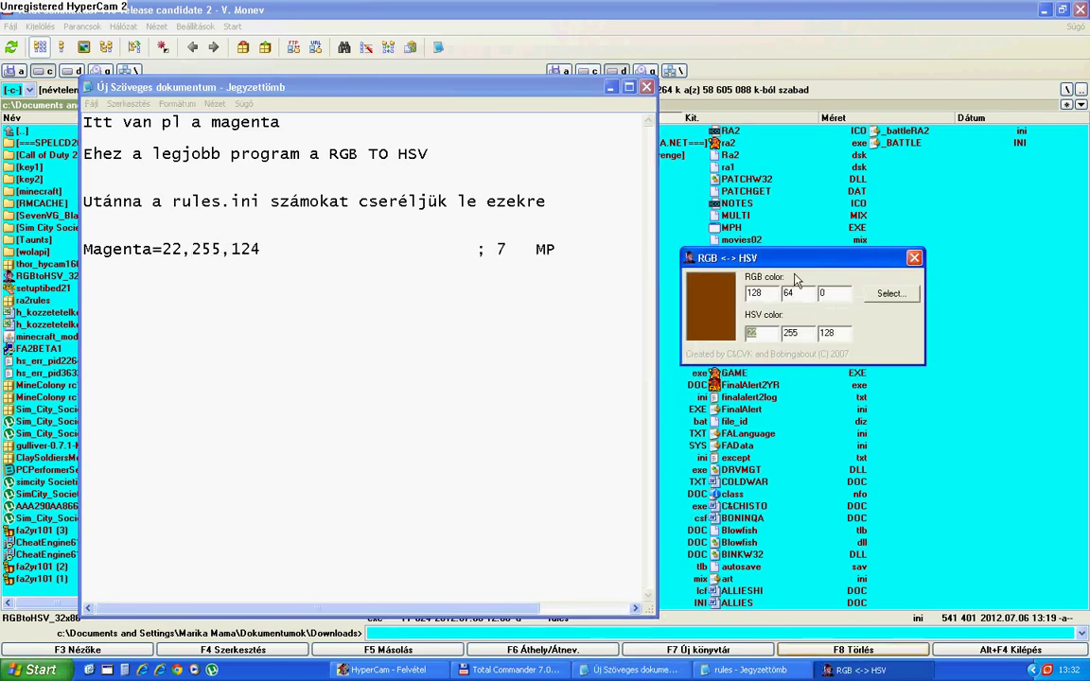
{"action": "left_click", "coordinate": [265, 259]}
{"action": "key", "text": "BackSpace"}
{"action": "type", "text": "8"}
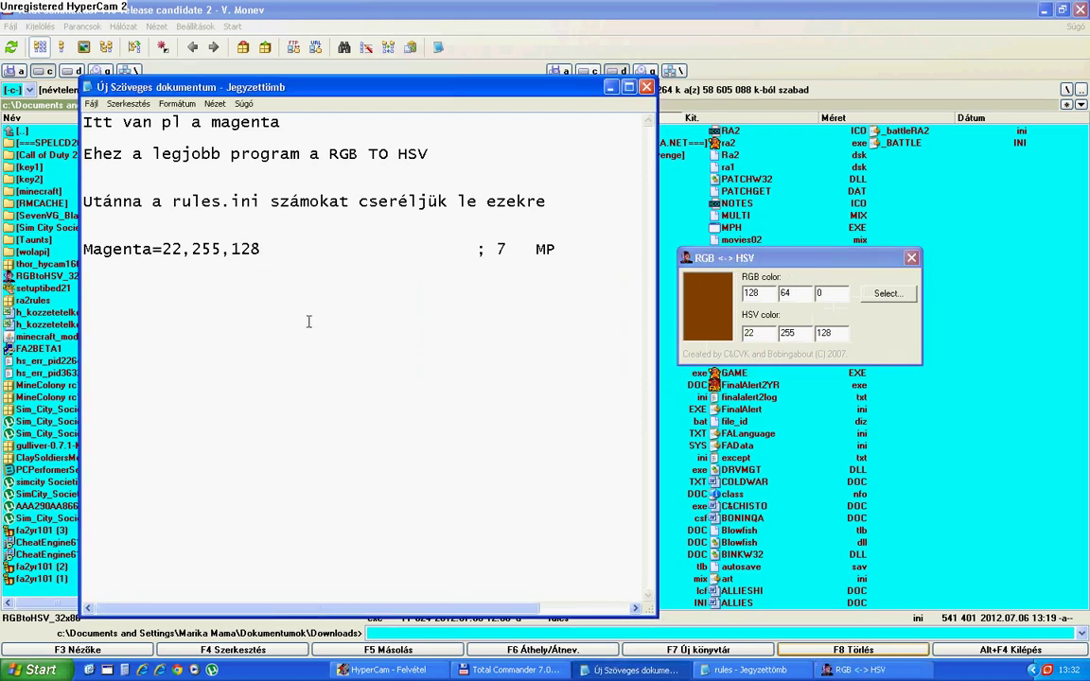
{"action": "left_click_drag", "start_coordinate": [82, 249], "coordinate": [695, 268]}
{"action": "right_click", "coordinate": [623, 250]}
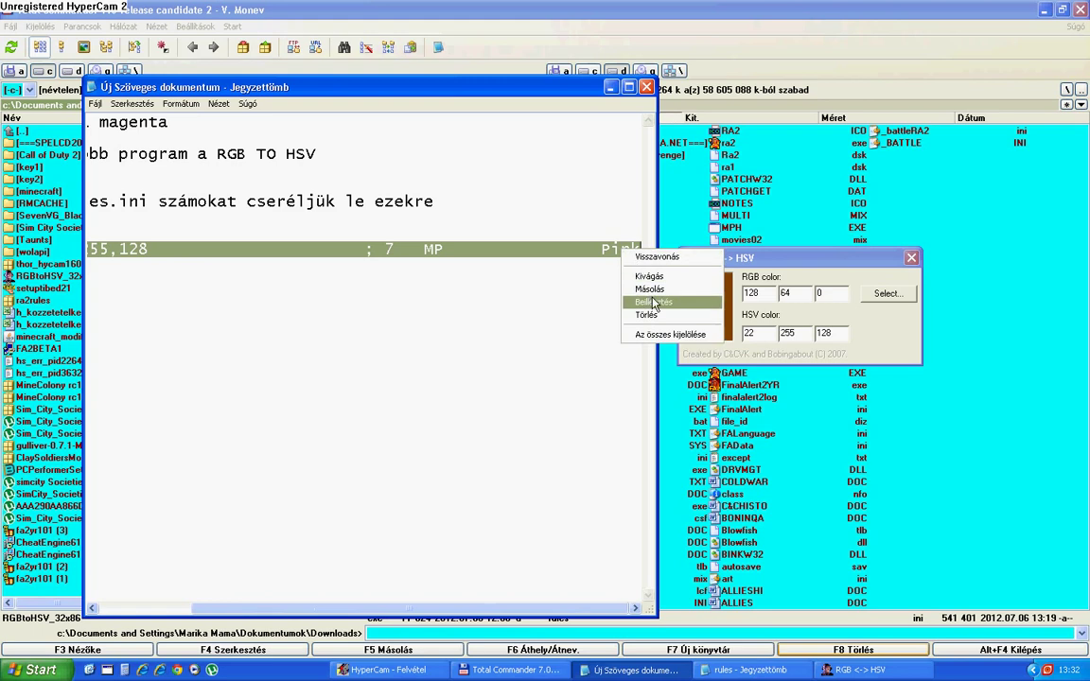
{"action": "left_click", "coordinate": [985, 214]}
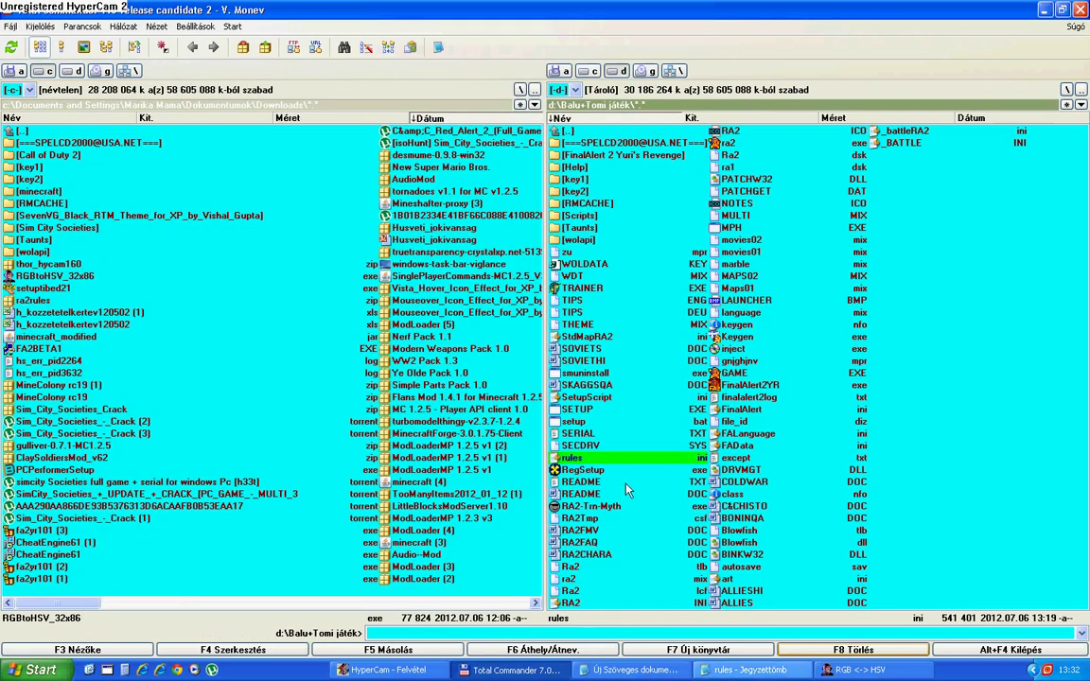
Step: In the rules file's [Colors] section, replace the Magenta values with the converter's HSV numbers 22,255,128 and close the file
{"action": "left_click", "coordinate": [746, 670]}
{"action": "left_click", "coordinate": [252, 378]}
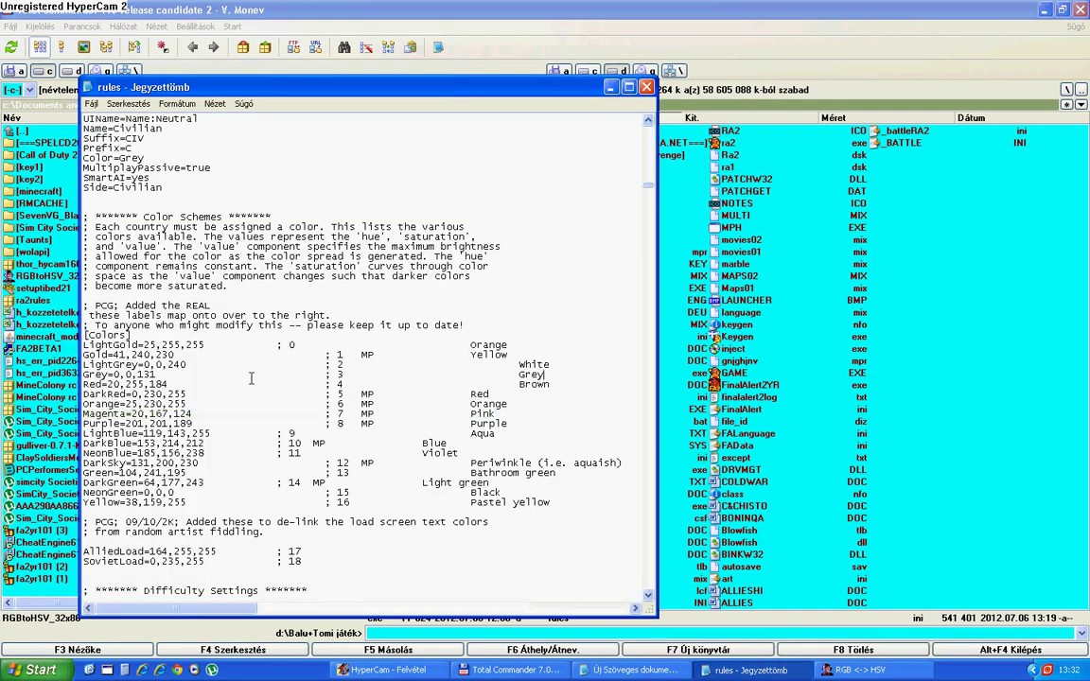
{"action": "left_click_drag", "start_coordinate": [194, 413], "coordinate": [125, 414]}
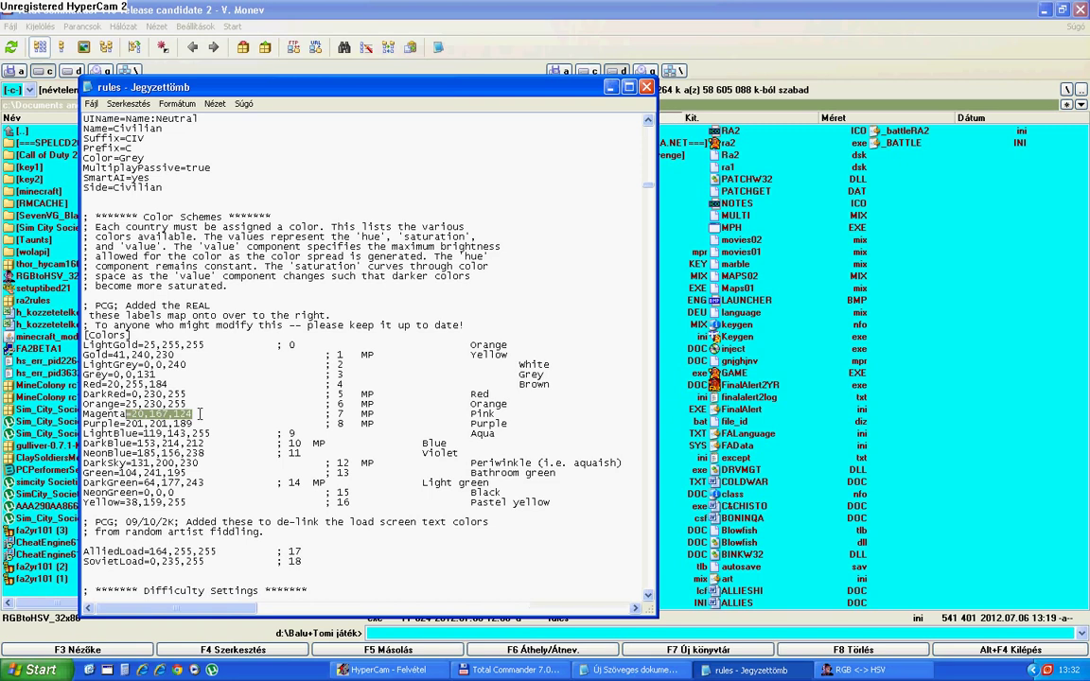
{"action": "key", "text": "shift+Right"}
{"action": "key", "text": "Delete"}
{"action": "left_click", "coordinate": [856, 669]}
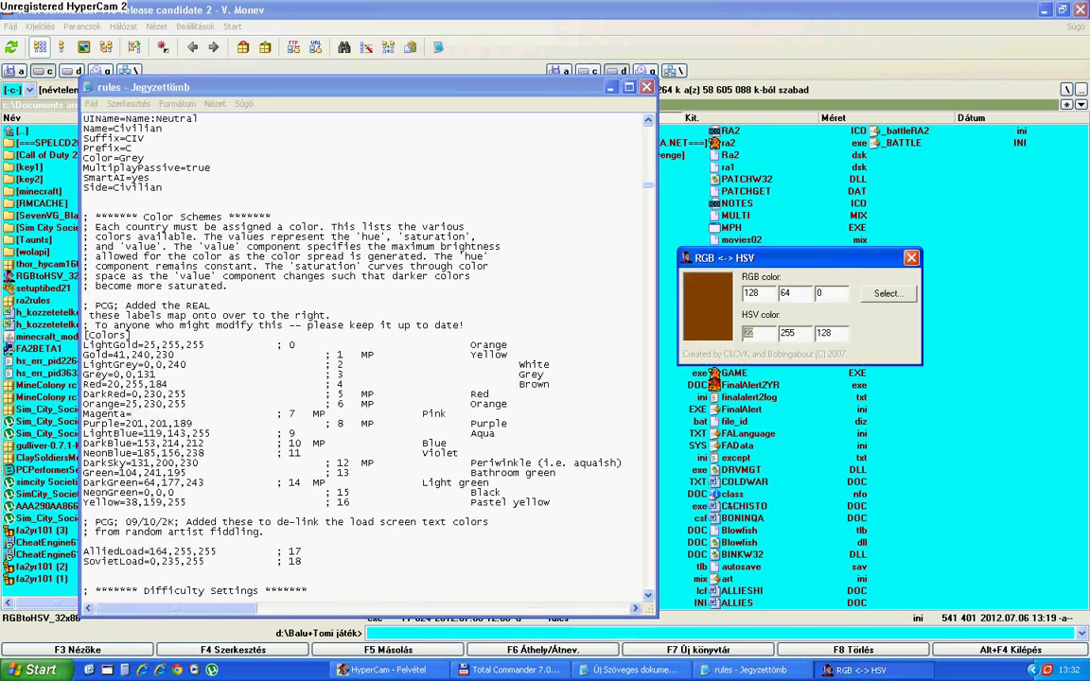
{"action": "left_click", "coordinate": [142, 414]}
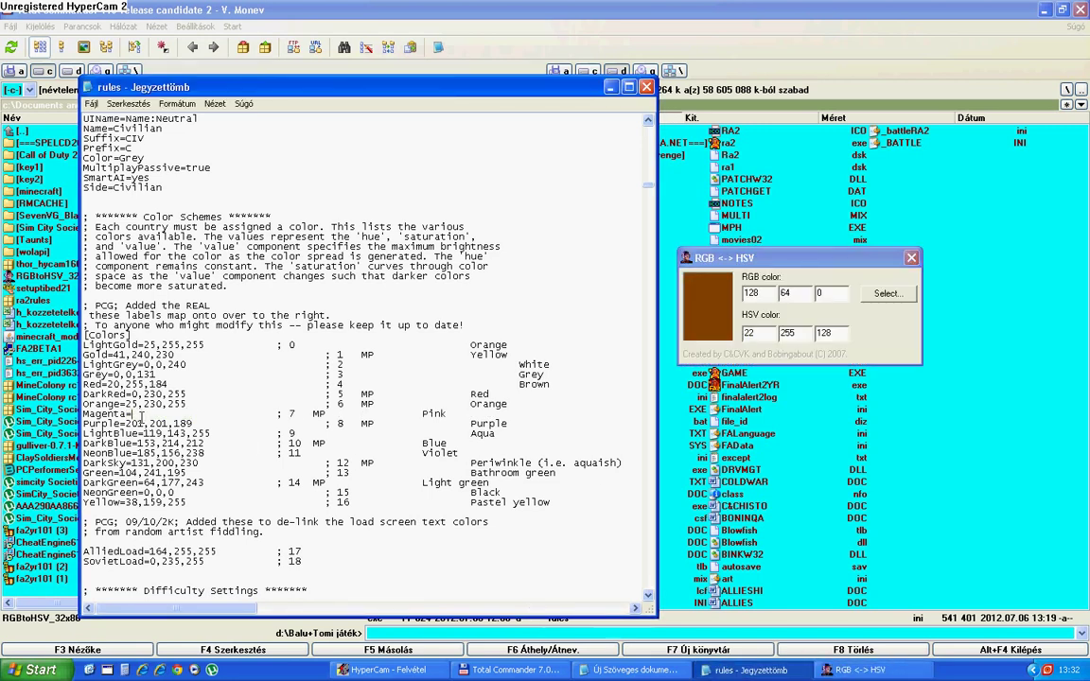
{"action": "type", "text": "22,255,128"}
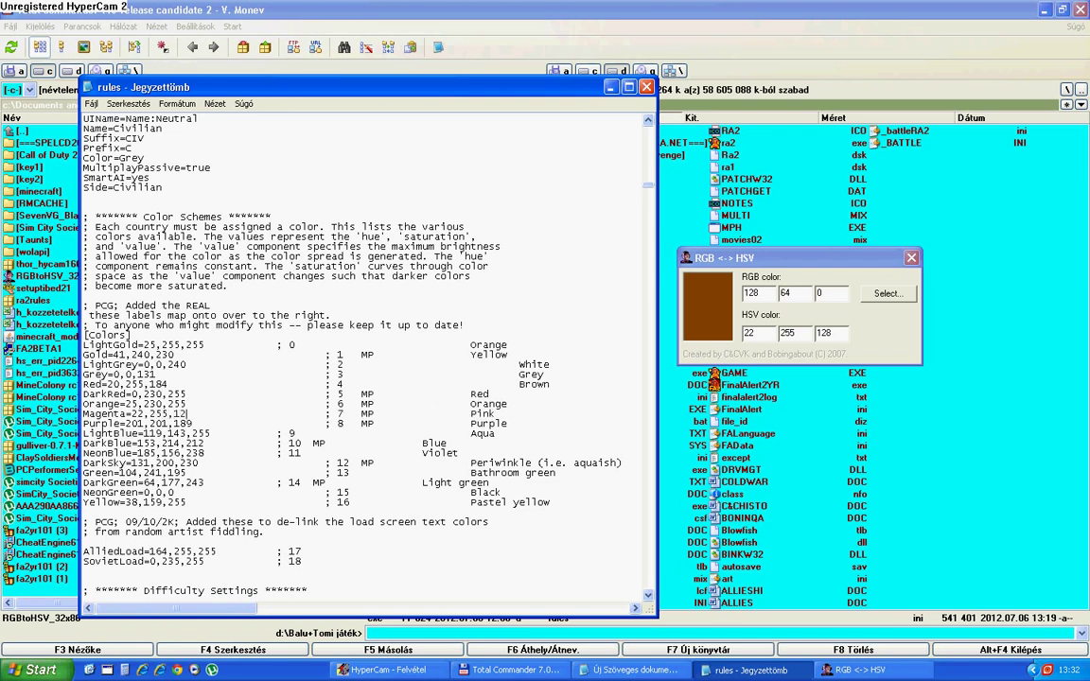
{"action": "left_click", "coordinate": [646, 86]}
{"action": "left_click", "coordinate": [546, 388]}
Step: Return to the notes document and delete all of its text
{"action": "left_click", "coordinate": [624, 670]}
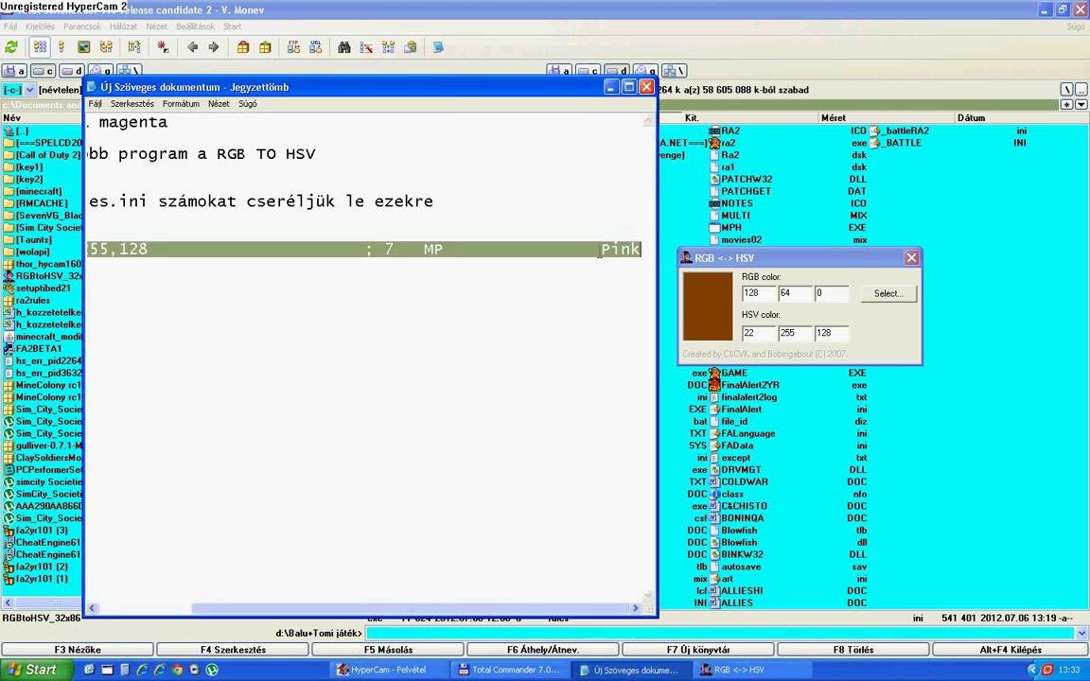
{"action": "key", "text": "Delete"}
{"action": "key", "text": "shift+Up"}
{"action": "key", "text": "shift+Up"}
{"action": "key", "text": "shift+Up"}
{"action": "key", "text": "shift+Up"}
{"action": "key", "text": "shift+Up"}
{"action": "key", "text": "shift+Up"}
{"action": "key", "text": "shift+Up"}
{"action": "key", "text": "shift+Up"}
{"action": "key", "text": "Delete"}
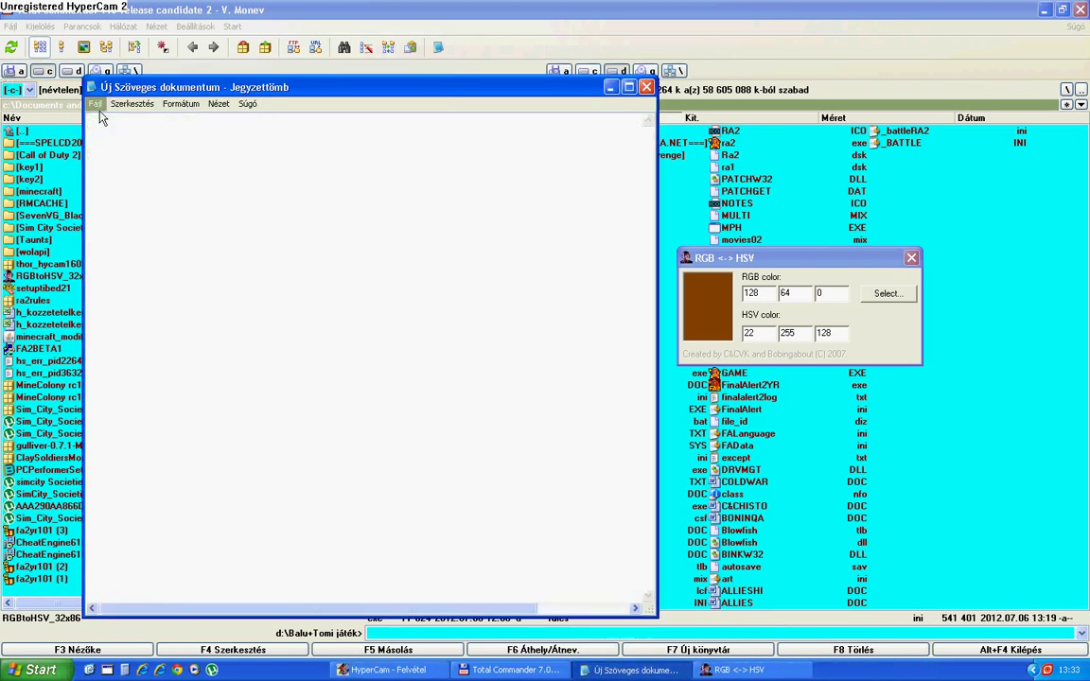
Step: Write the note "2.Lépés mentsük el" in the empty document and erase it again
{"action": "type", "text": "2.Lépés men"}
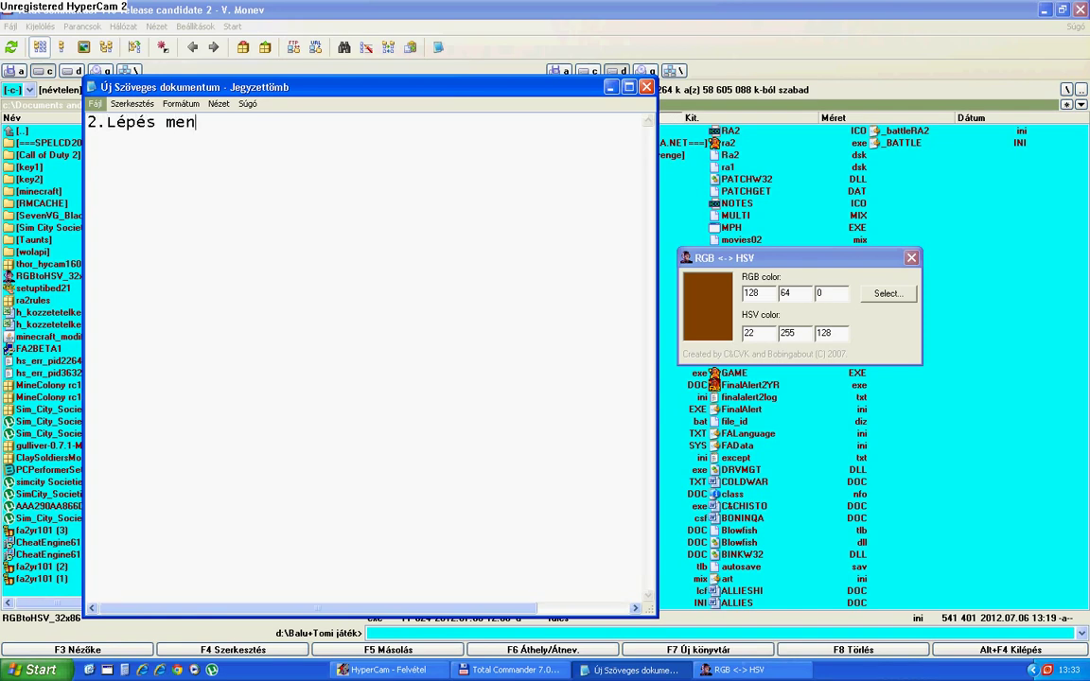
{"action": "type", "text": "tsük el"}
{"action": "left_click_drag", "start_coordinate": [270, 120], "coordinate": [87, 120]}
{"action": "key", "text": "BackSpace"}
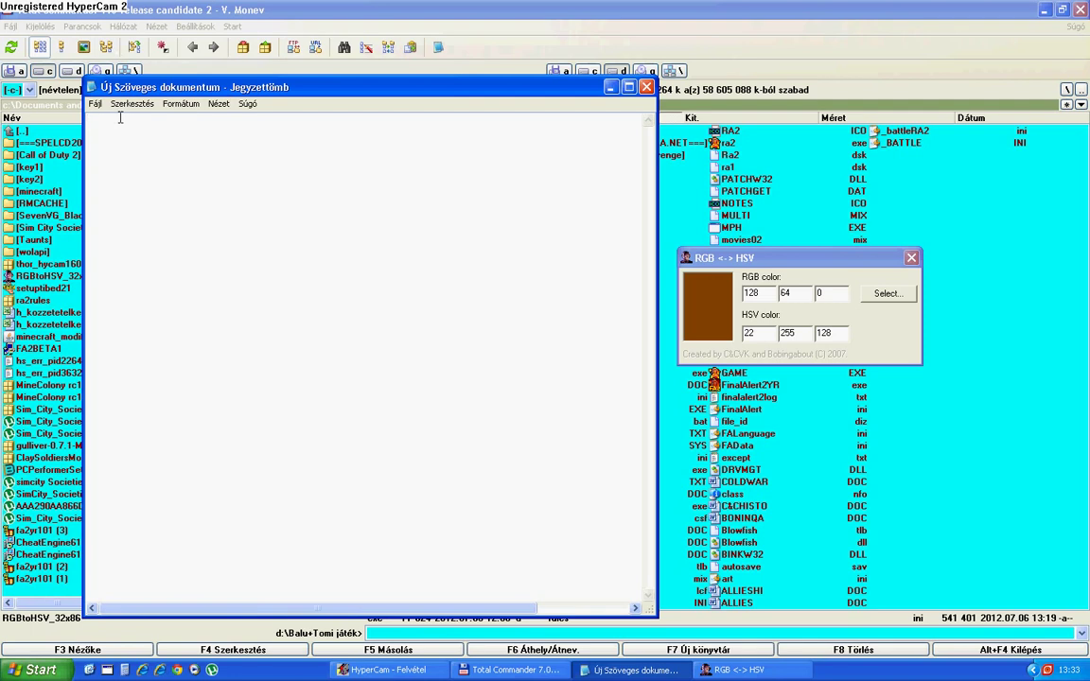
Step: Write the note "3.Lépés indítsuk el a játékot" in the empty document
{"action": "type", "text": "3.Lépés indí"}
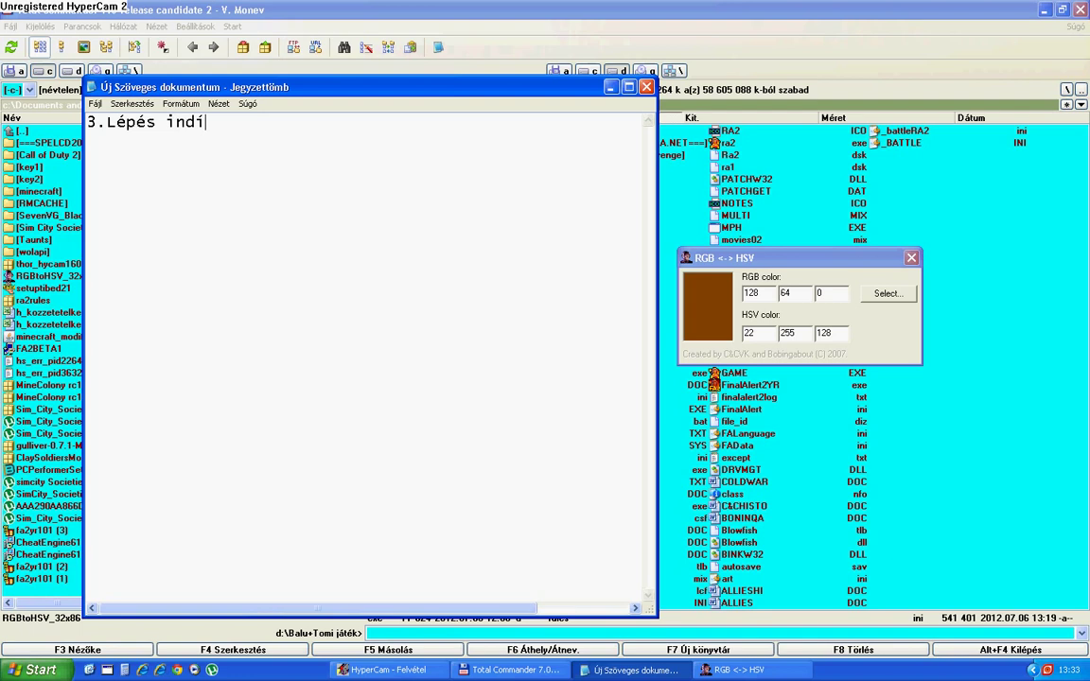
{"action": "type", "text": "tsuk a"}
{"action": "key", "text": "BackSpace"}
{"action": "key", "text": "BackSpace"}
{"action": "type", "text": "el a hjj"}
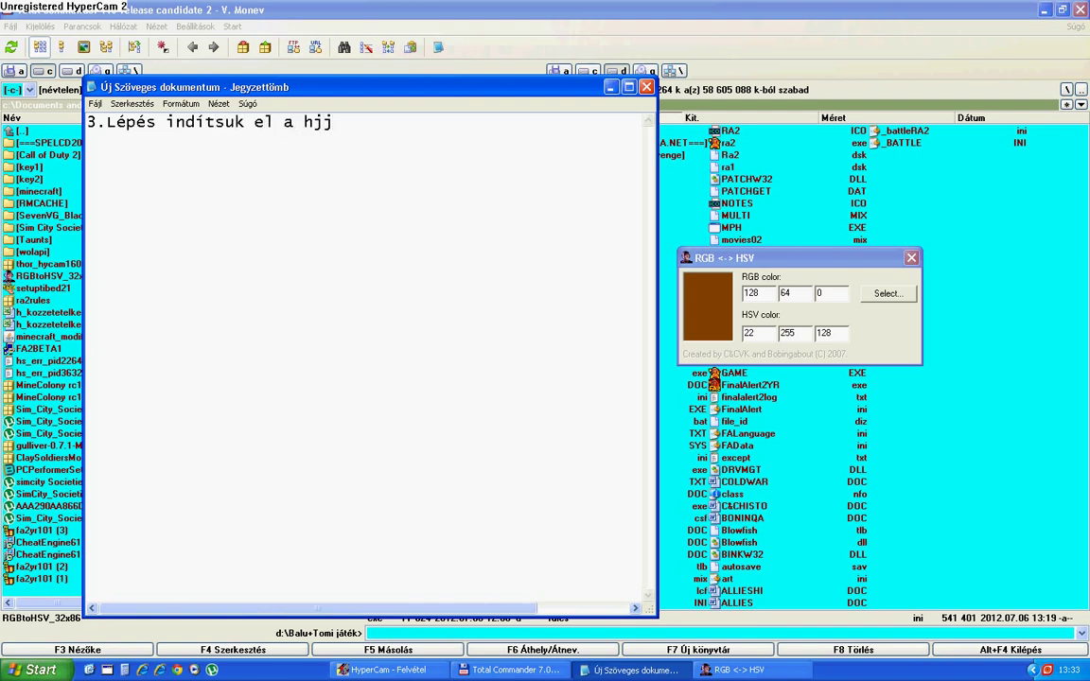
{"action": "key", "text": "BackSpace"}
{"action": "key", "text": "BackSpace"}
{"action": "key", "text": "BackSpace"}
{"action": "type", "text": "játékot "}
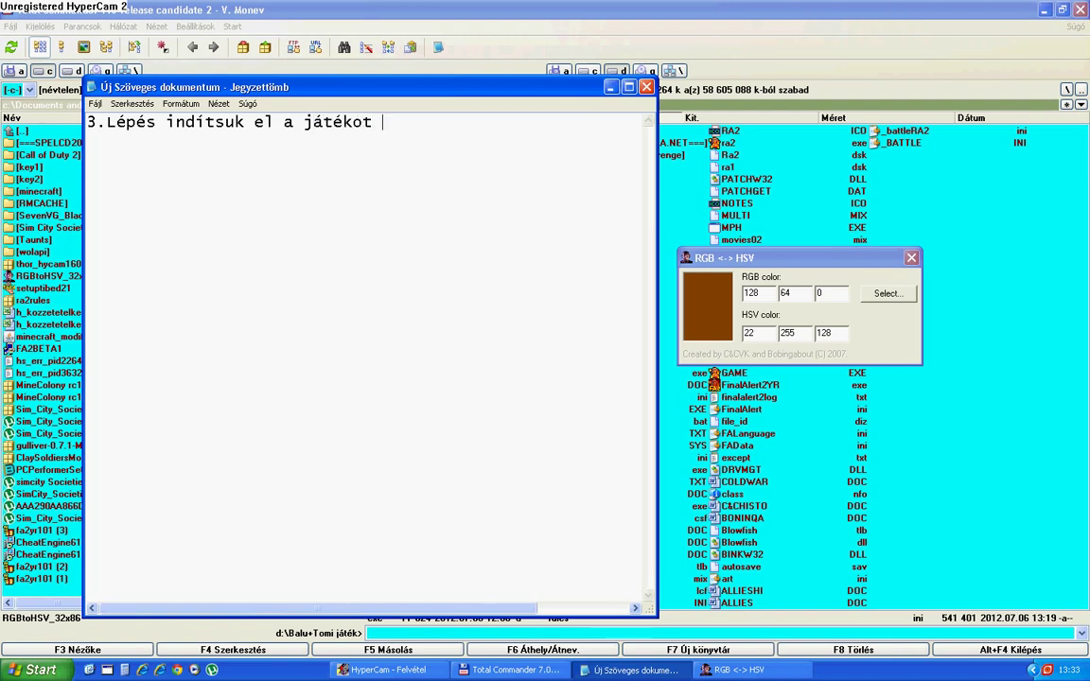
Step: Continue the step 3 note with "és játszunk a változtatott színel"
{"action": "type", "text": "és játszun"}
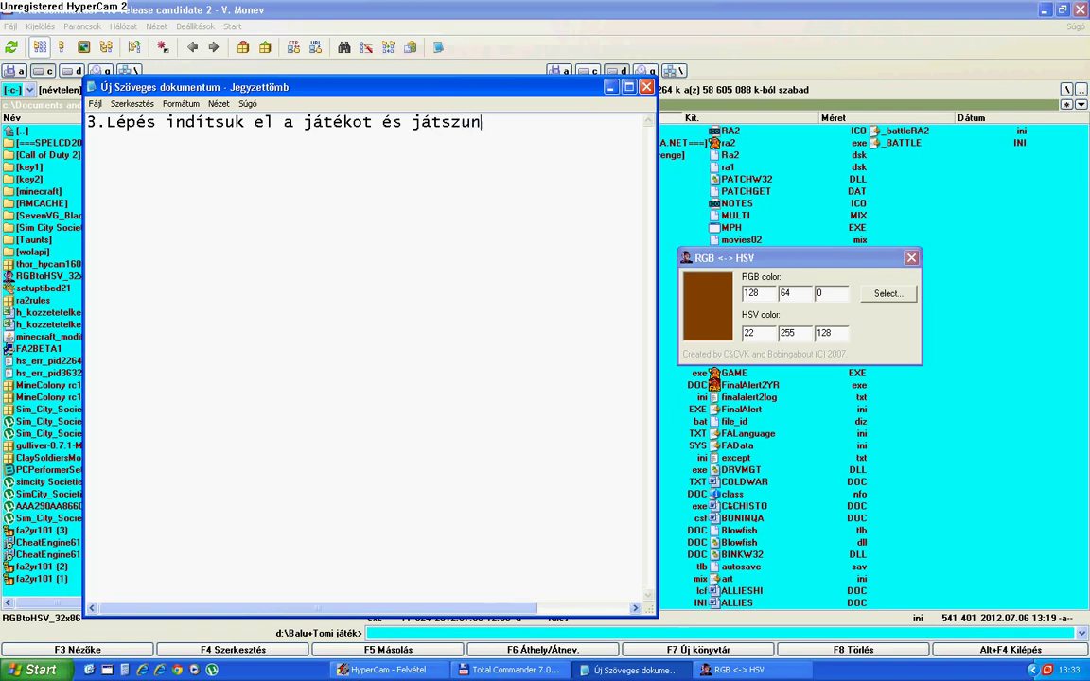
{"action": "type", "text": "k a változtatt"}
{"action": "key", "text": "BackSpace"}
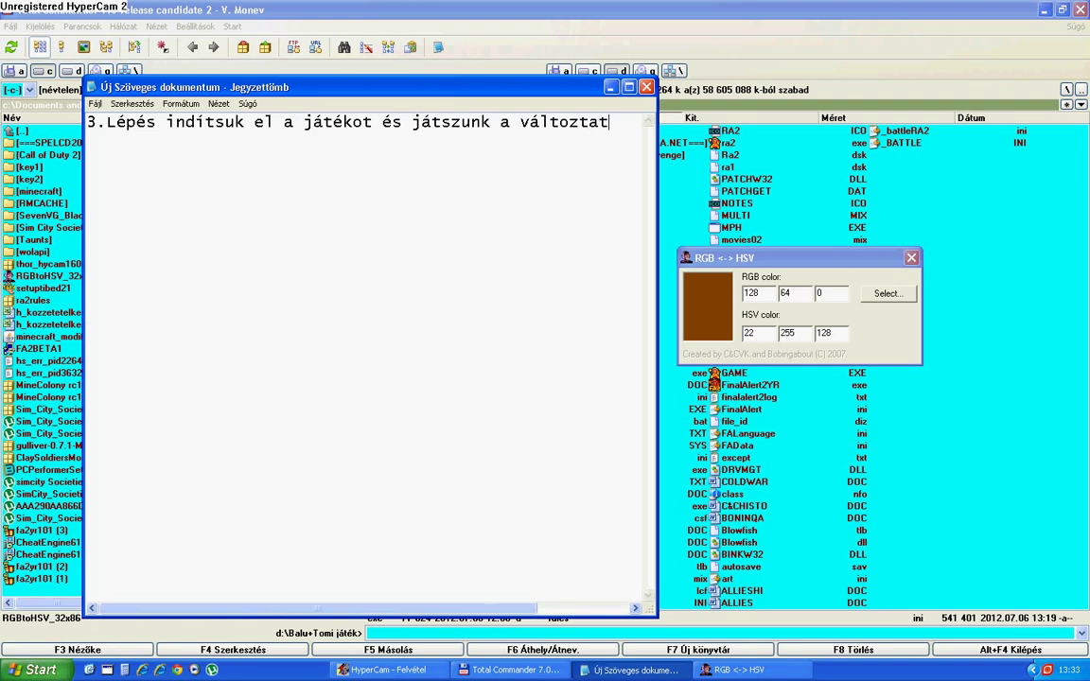
{"action": "type", "text": "ott"}
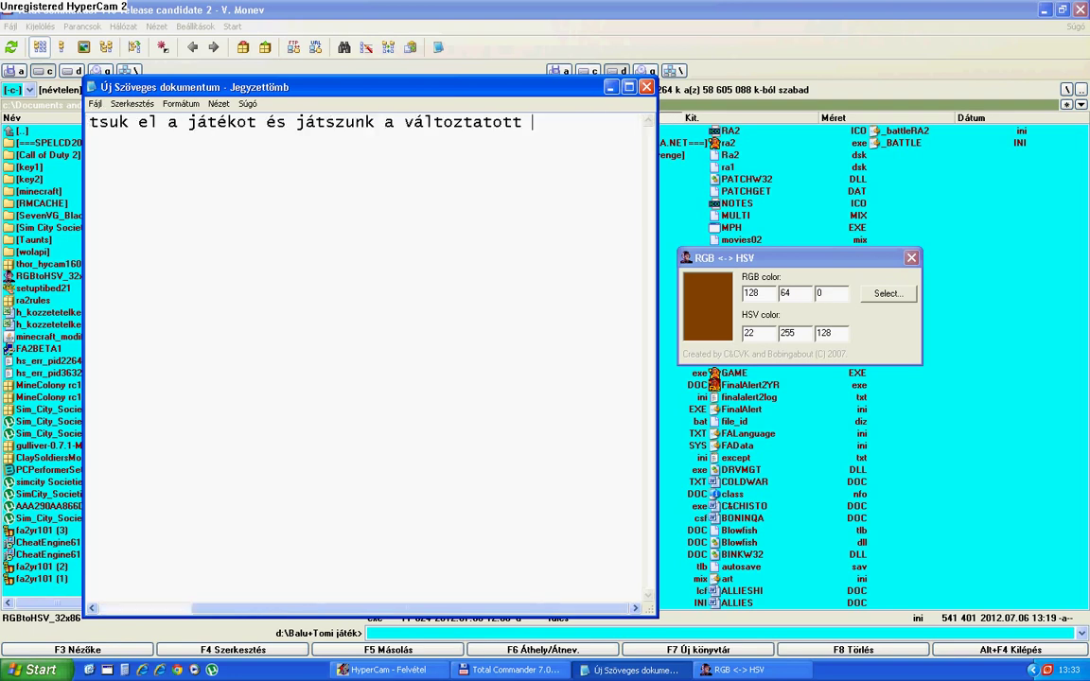
{"action": "key", "text": "Home"}
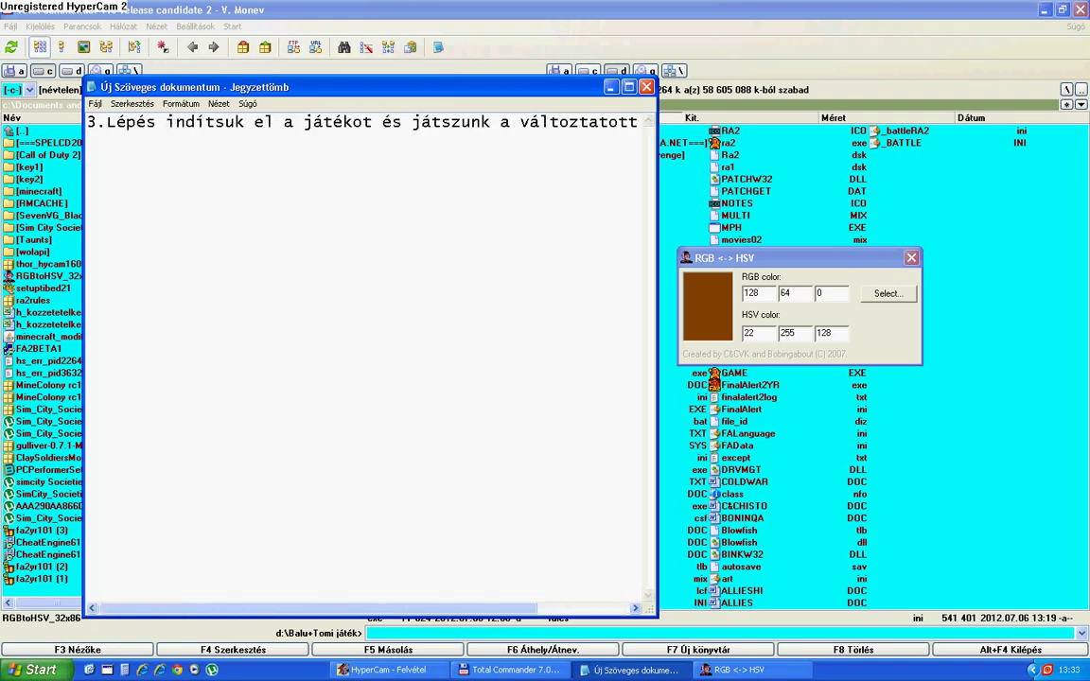
{"action": "type", "text": "színel"}
Step: Erase the whole step 3 note from the document
{"action": "key", "text": "BackSpace"}
{"action": "key", "text": "BackSpace"}
{"action": "key", "text": "BackSpace"}
{"action": "key", "text": "BackSpace"}
{"action": "key", "text": "BackSpace"}
{"action": "key", "text": "BackSpace"}
{"action": "key", "text": "BackSpace"}
{"action": "key", "text": "BackSpace"}
{"action": "key", "text": "BackSpace"}
{"action": "key", "text": "BackSpace"}
{"action": "key", "text": "BackSpace"}
{"action": "key", "text": "BackSpace"}
{"action": "key", "text": "BackSpace"}
{"action": "key", "text": "BackSpace"}
{"action": "key", "text": "BackSpace"}
{"action": "key", "text": "BackSpace"}
{"action": "key", "text": "BackSpace"}
{"action": "key", "text": "BackSpace"}
{"action": "key", "text": "BackSpace"}
{"action": "key", "text": "BackSpace"}
{"action": "key", "text": "BackSpace"}
{"action": "key", "text": "BackSpace"}
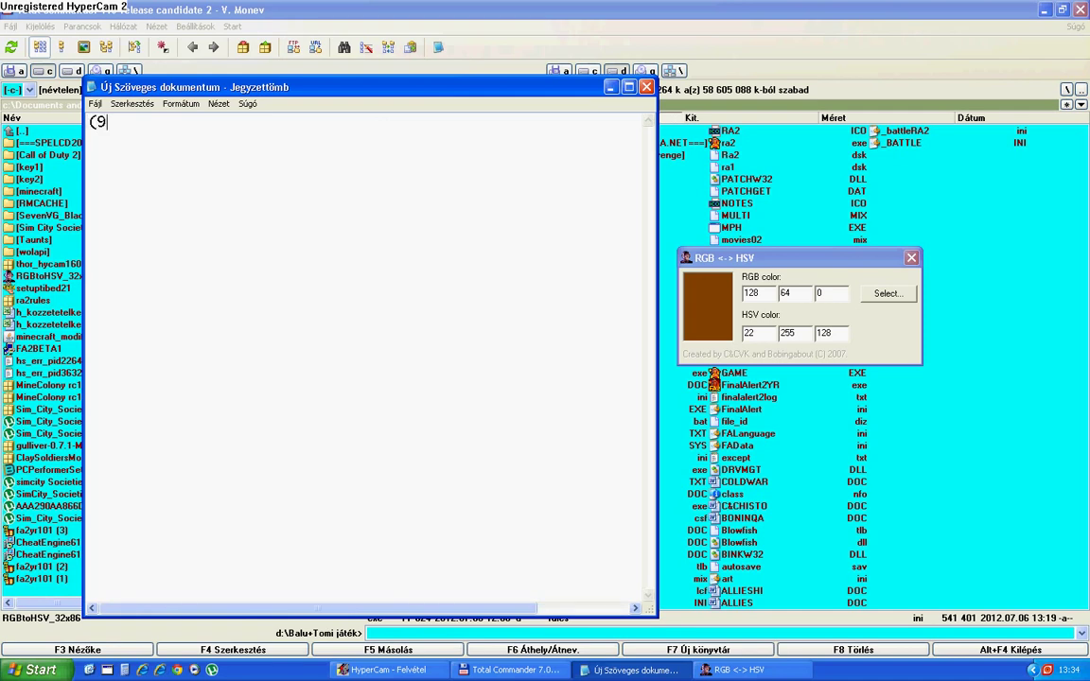
Step: Begin a bracketed note reading "(skrimsh színválasztásban nem az", with the closing bracket kept at the end
{"action": "key", "text": "BackSpace"}
{"action": "type", "text": ")"}
{"action": "type", "text": "ski"}
{"action": "key", "text": "BackSpace"}
{"action": "type", "text": "rimsh szín"}
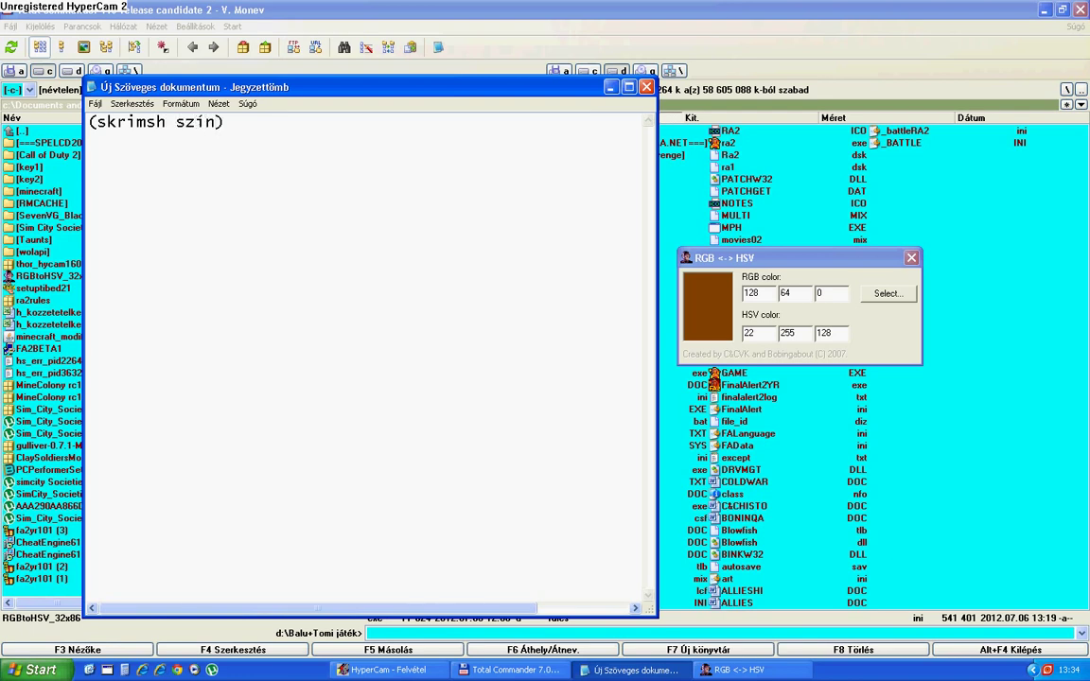
{"action": "type", "text": "vála"}
{"action": "type", "text": "sztásban"}
{"action": "type", "text": " nem az"}
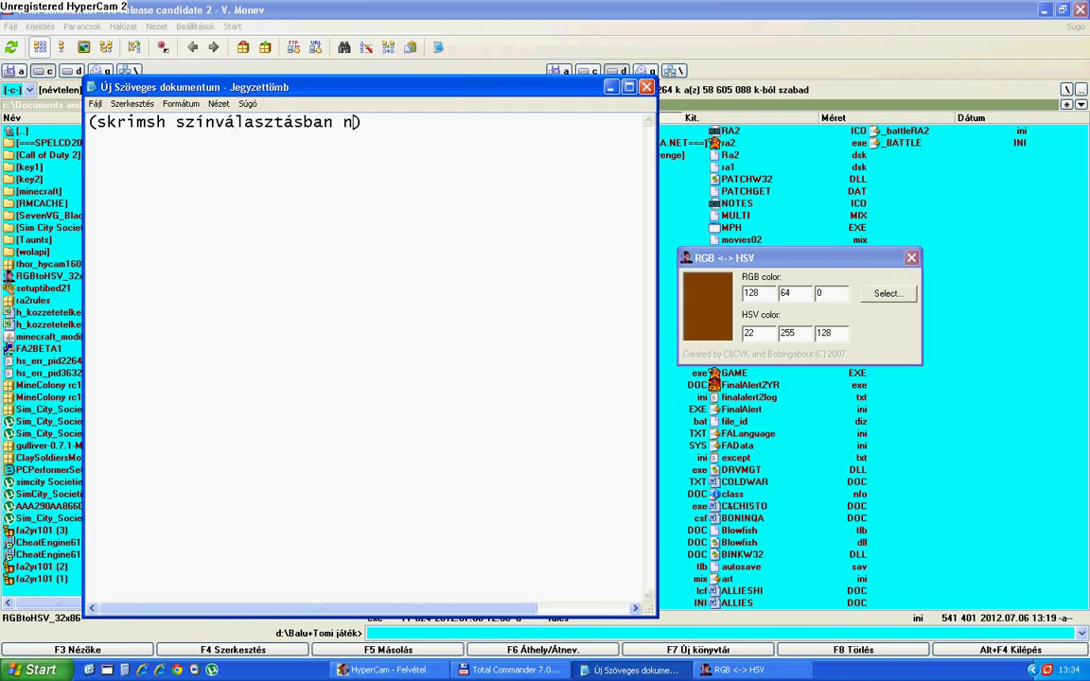
Step: Continue the note inside the brackets with "a szín amire változtattuk fog megjelnni"
{"action": "type", "text": " a szín a"}
{"action": "type", "text": "mire "}
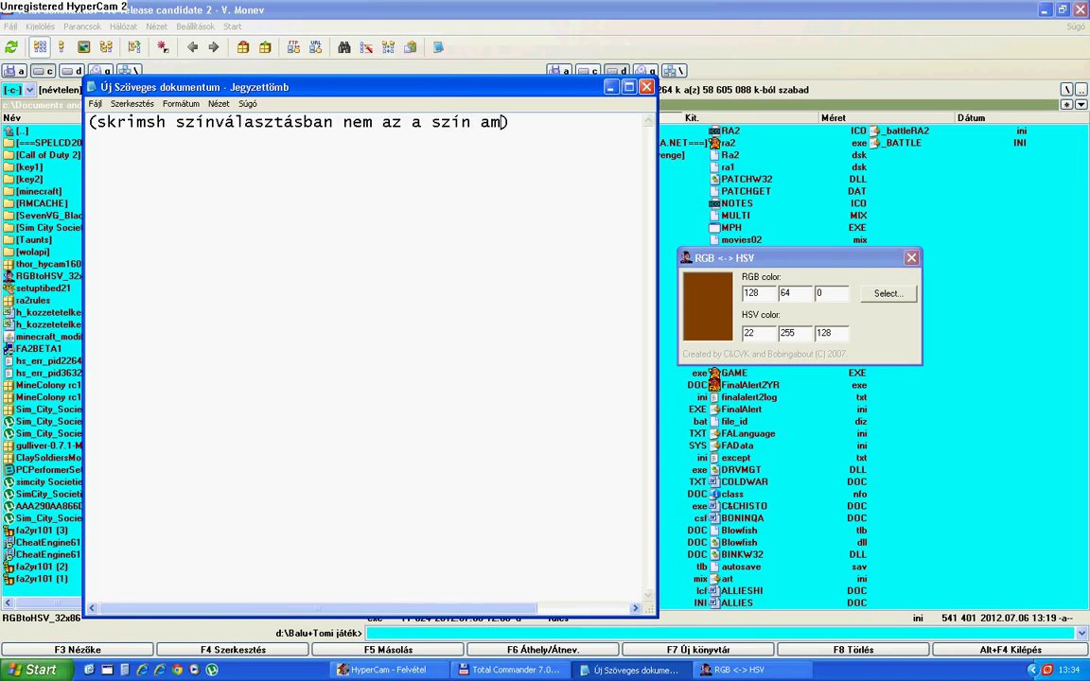
{"action": "type", "text": "változ"}
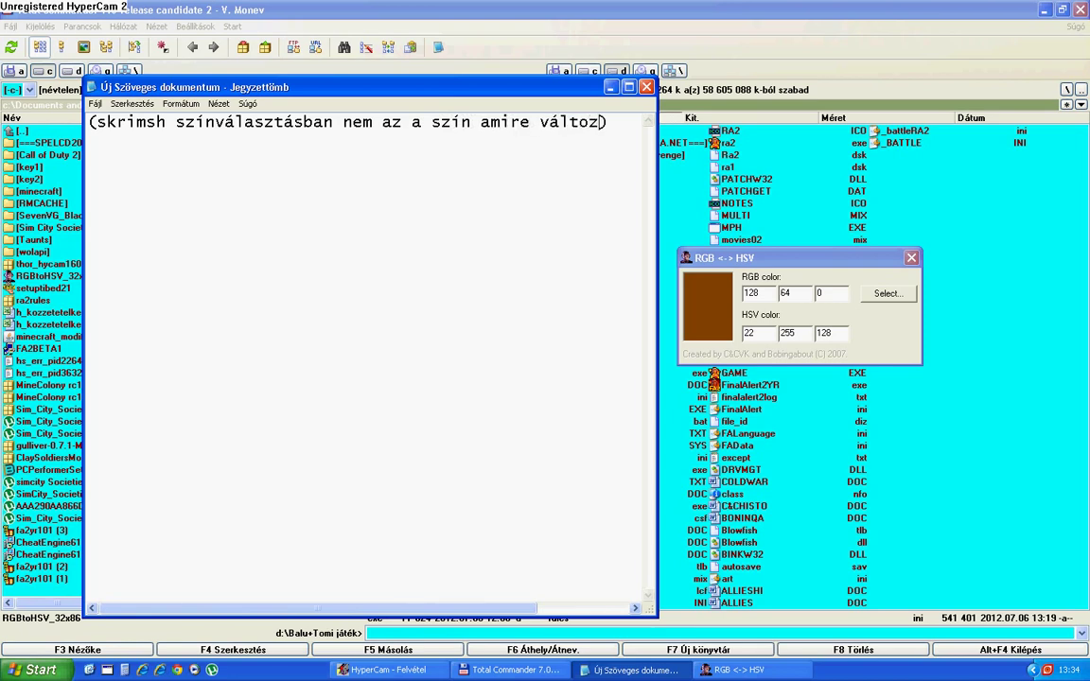
{"action": "type", "text": "tattuk"}
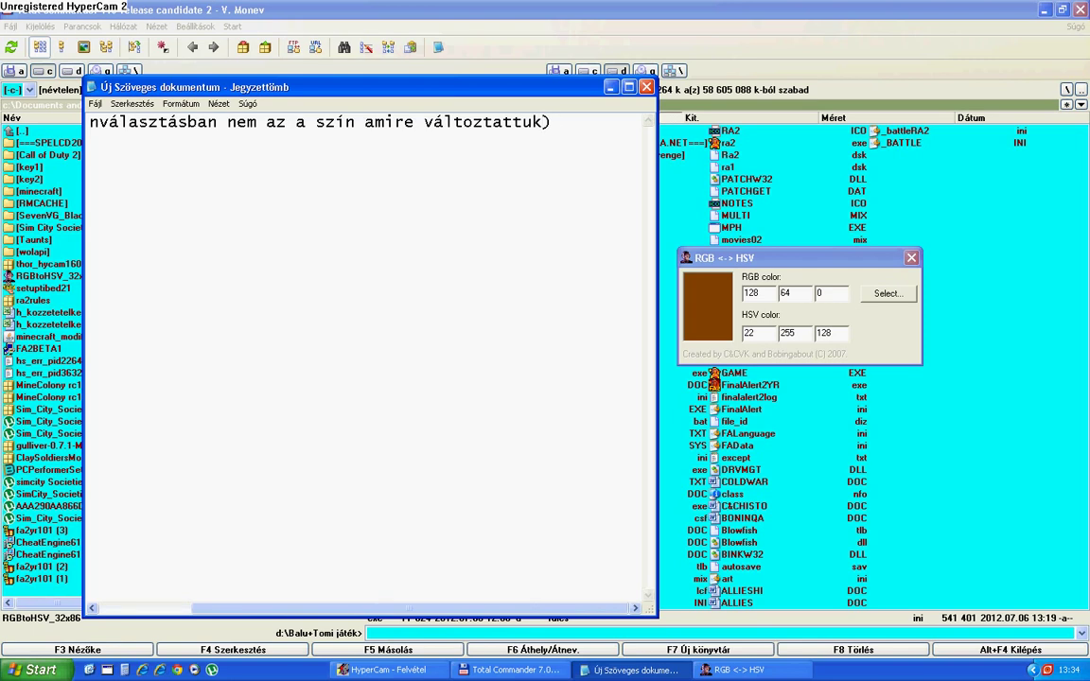
{"action": "type", "text": " fog megjel"}
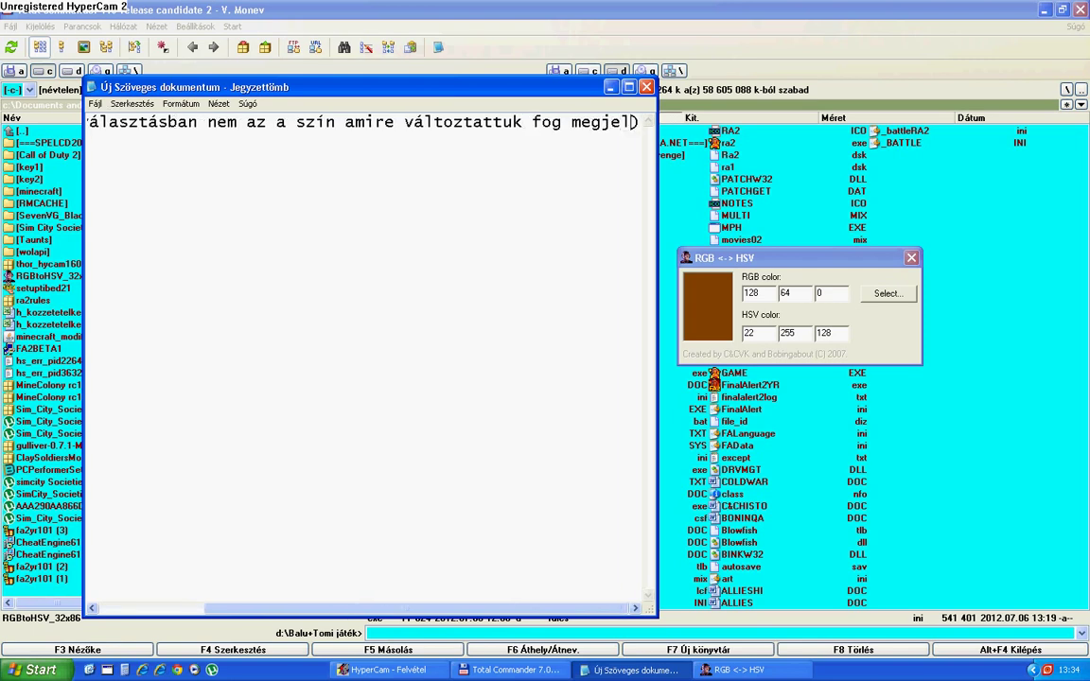
{"action": "type", "text": "nni "}
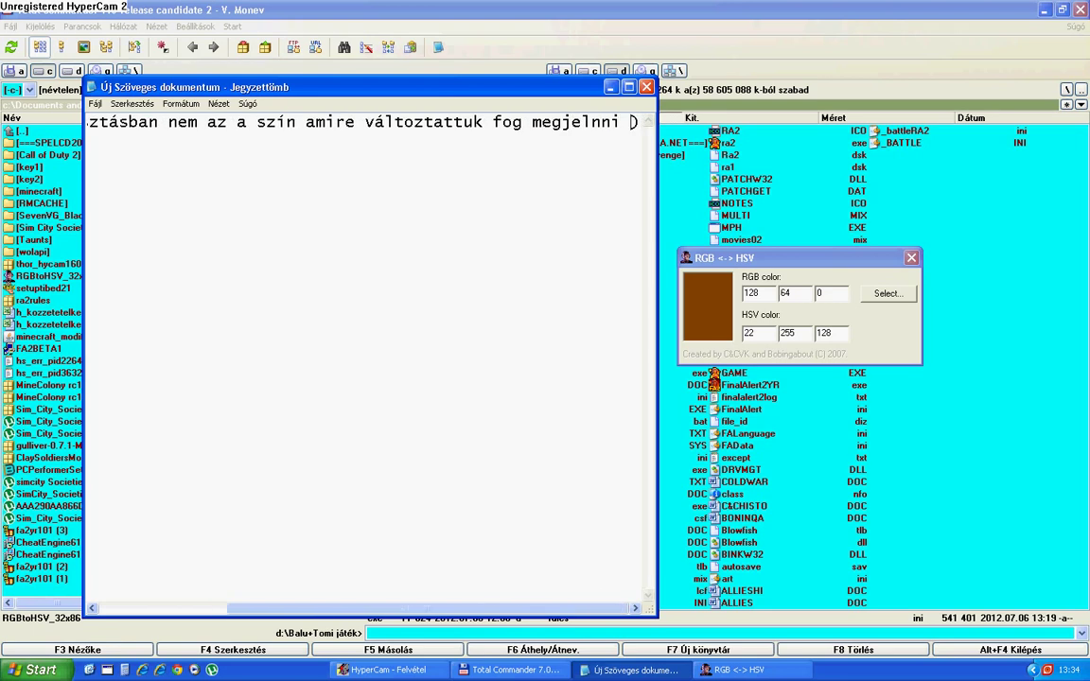
Step: Add ",de a játékban már igen," to the note before the closing bracket
{"action": "type", "text": ",de a já"}
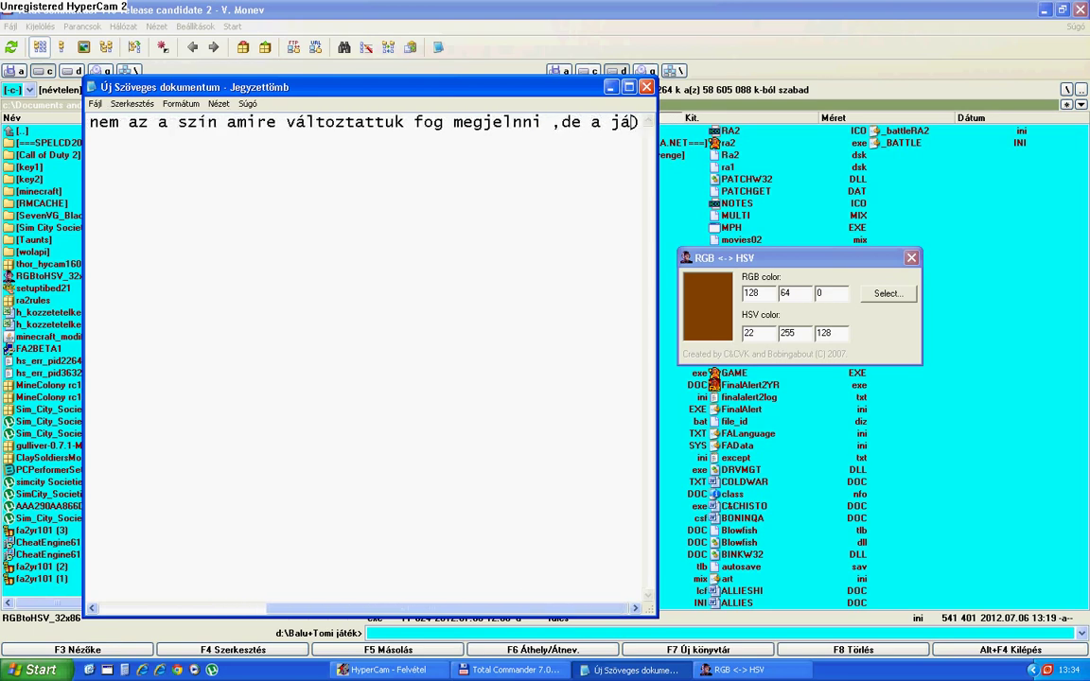
{"action": "type", "text": "tékban"}
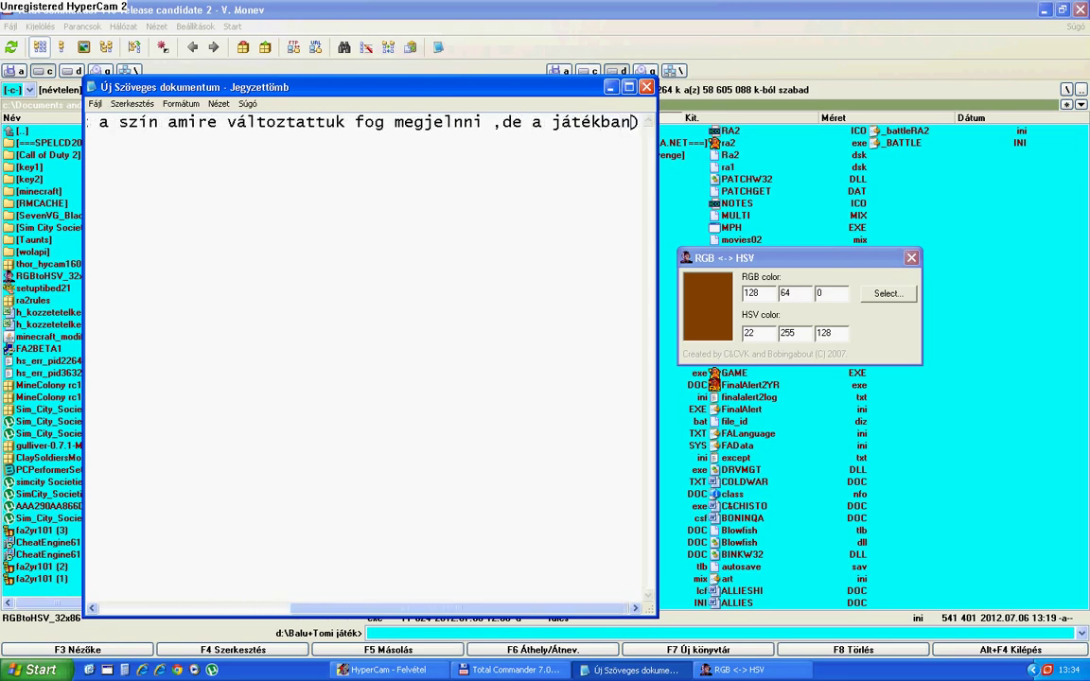
{"action": "type", "text": " már"}
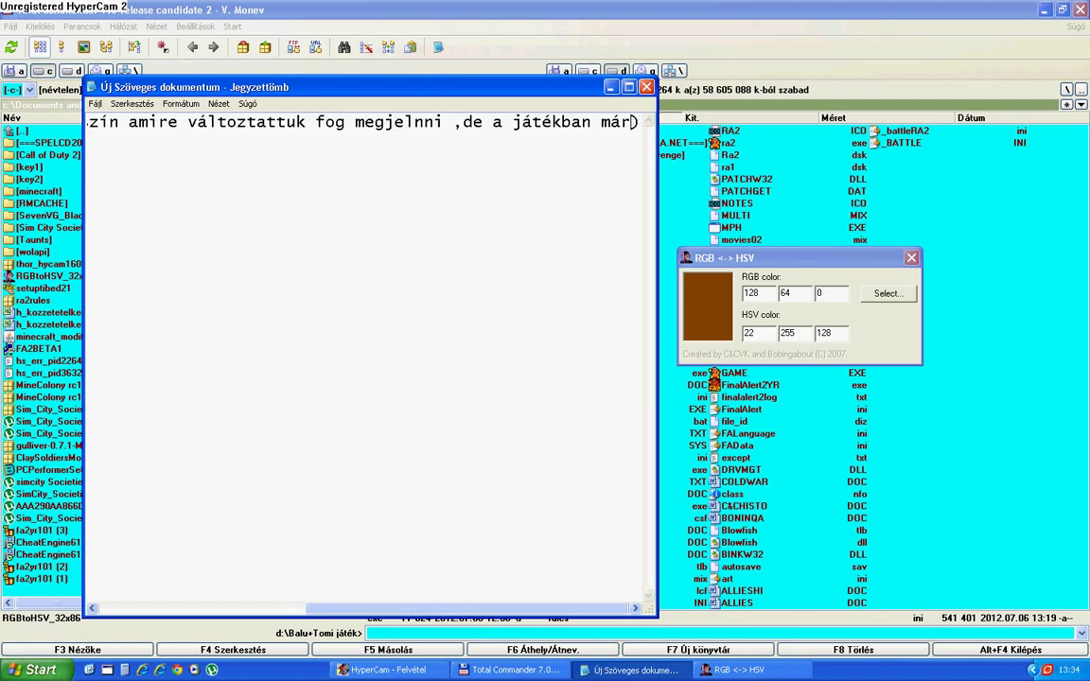
{"action": "type", "text": " ige"}
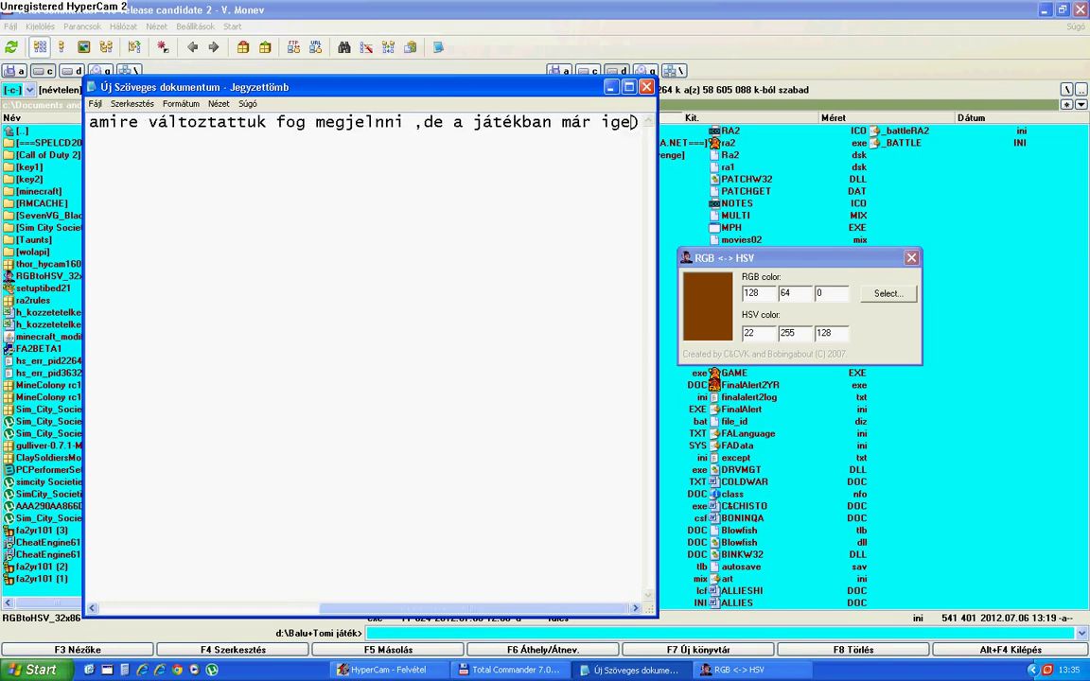
{"action": "type", "text": "n,"}
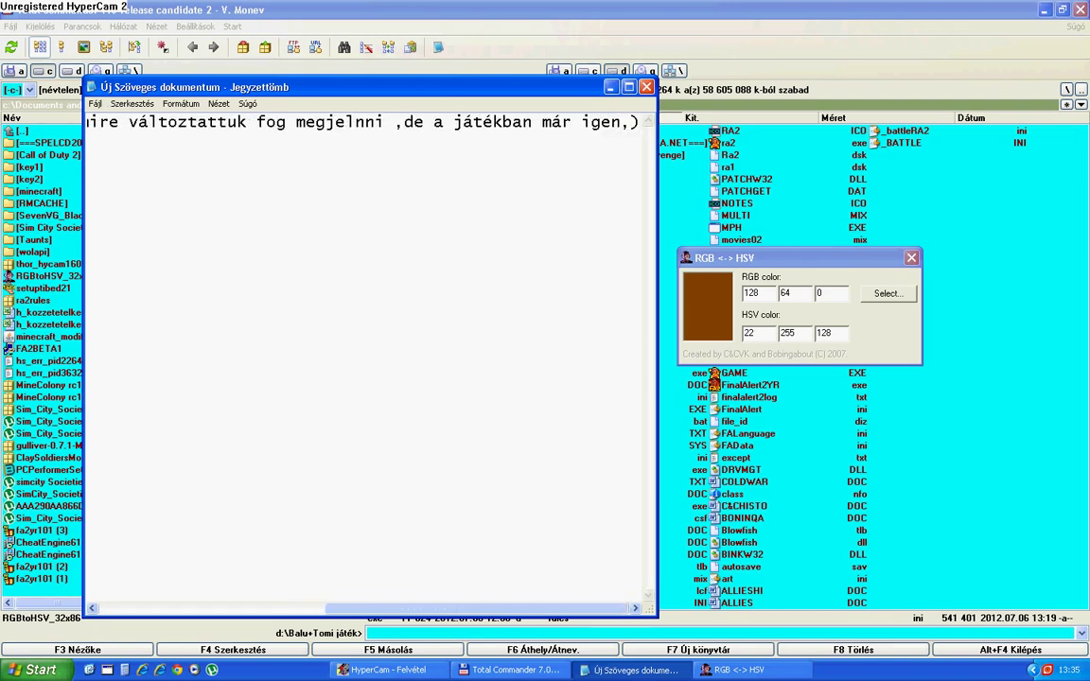
Step: Add "Ezért jobb megjegyezmi" to the note before the closing bracket
{"action": "type", "text": "Ezért"}
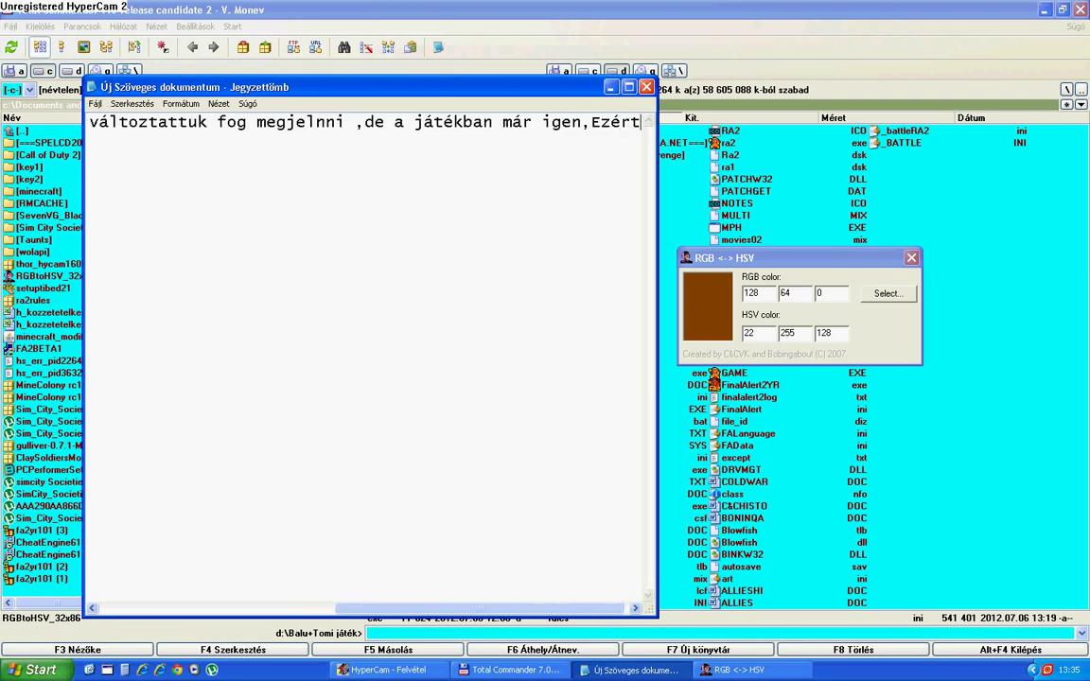
{"action": "type", "text": " jobb "}
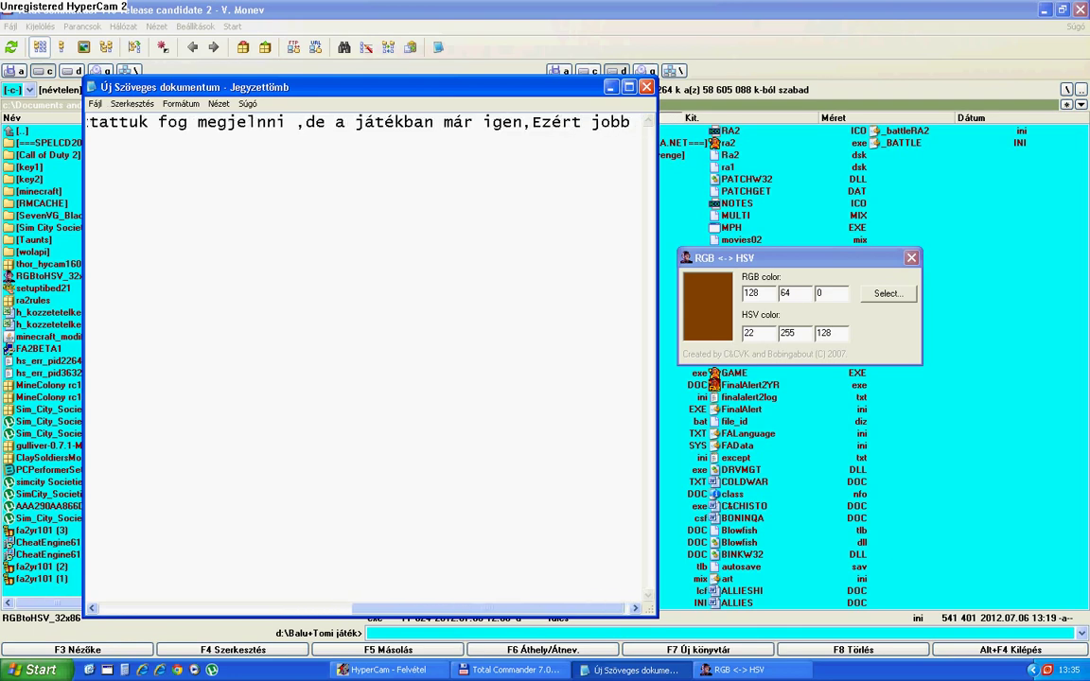
{"action": "type", "text": "megje"}
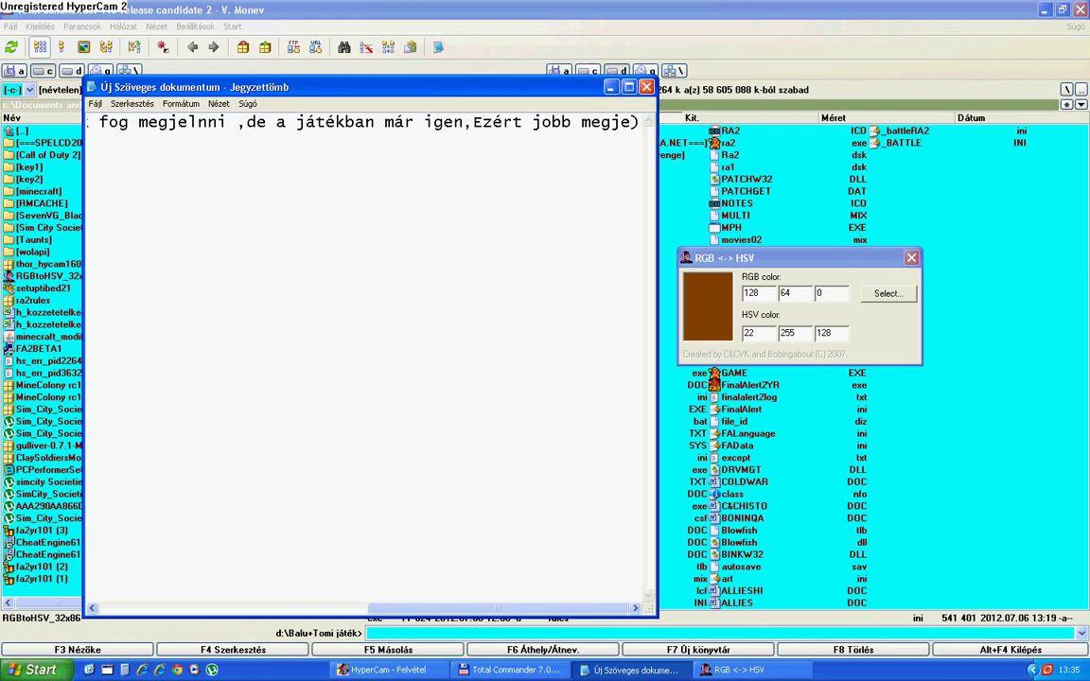
{"action": "type", "text": "gye"}
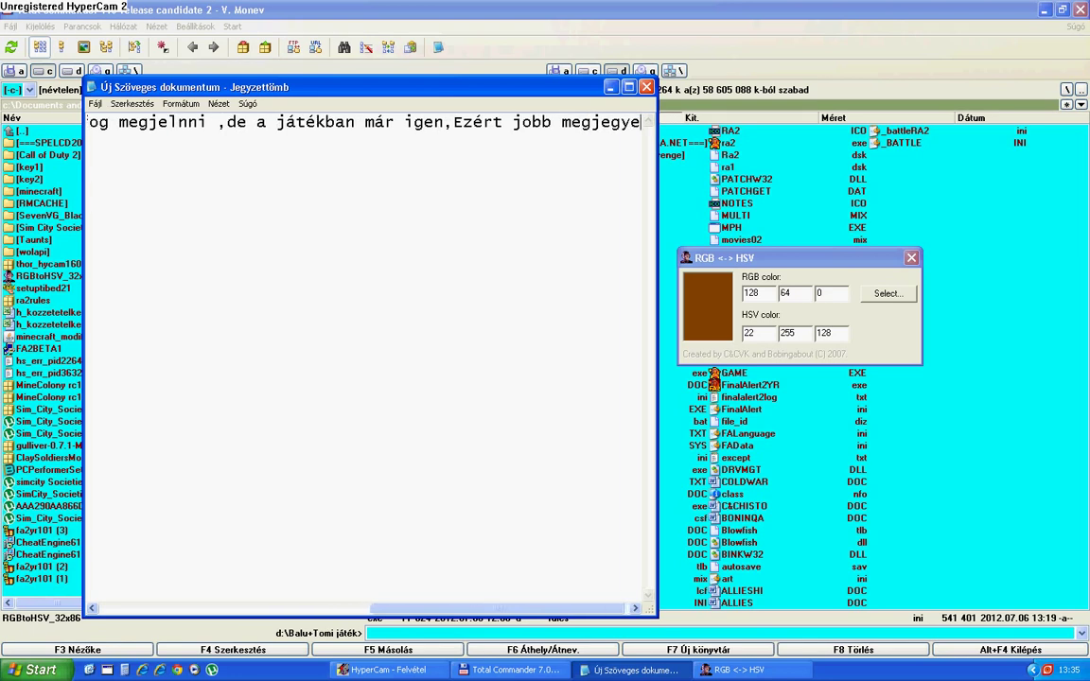
{"action": "type", "text": "zmi "}
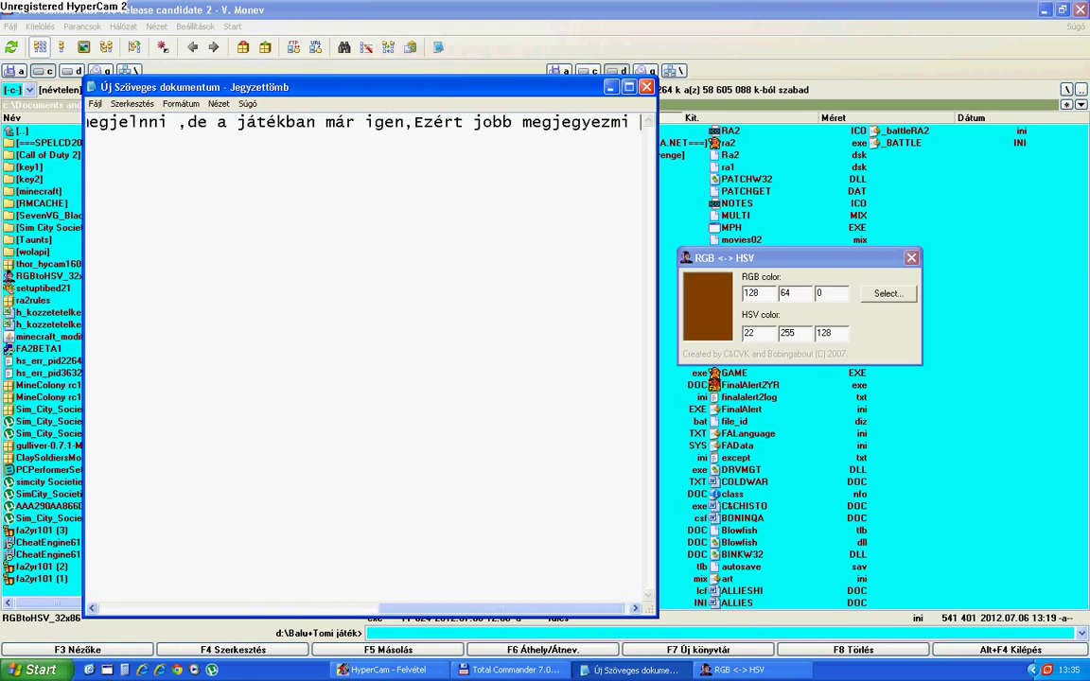
Step: Finish the bracketed note with "a változtatott szín nevét)"
{"action": "type", "text": "a válto"}
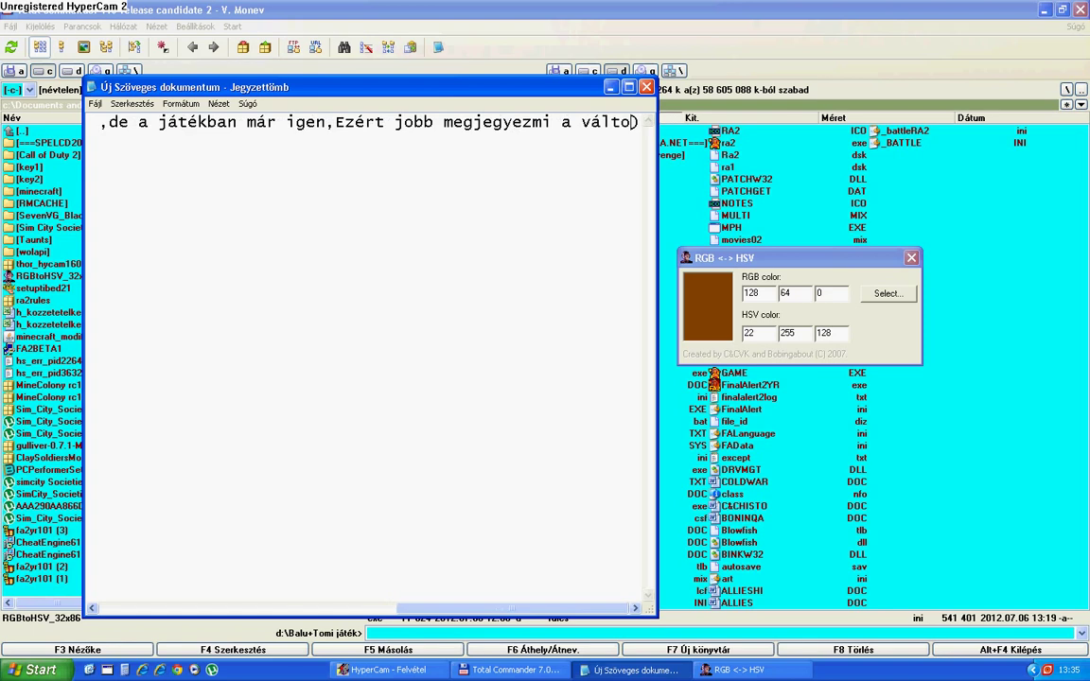
{"action": "type", "text": "zta"}
{"action": "type", "text": "o"}
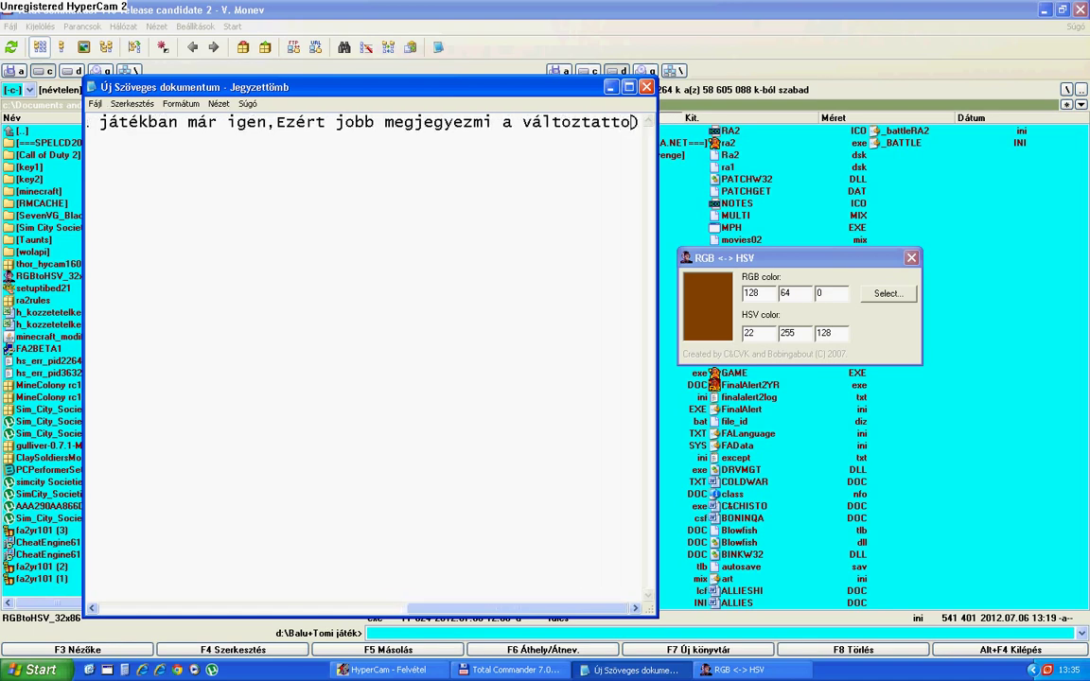
{"action": "key", "text": "BackSpace"}
{"action": "key", "text": "BackSpace"}
{"action": "type", "text": ")"}
{"action": "key", "text": "BackSpace"}
{"action": "type", "text": "ott s"}
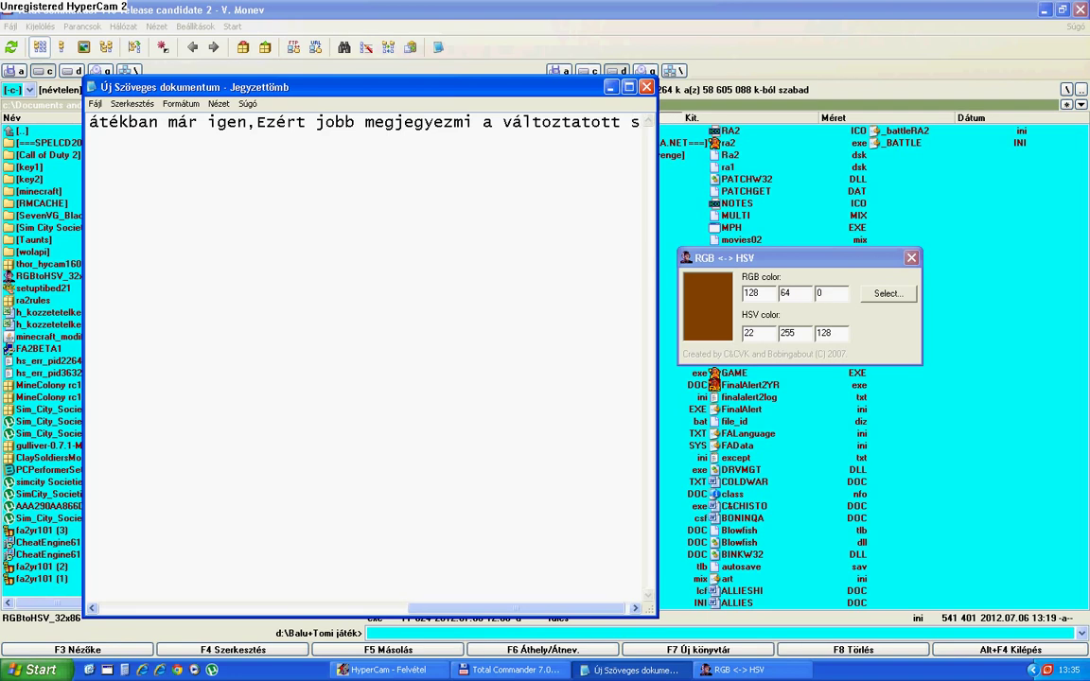
{"action": "type", "text": "zín nev"}
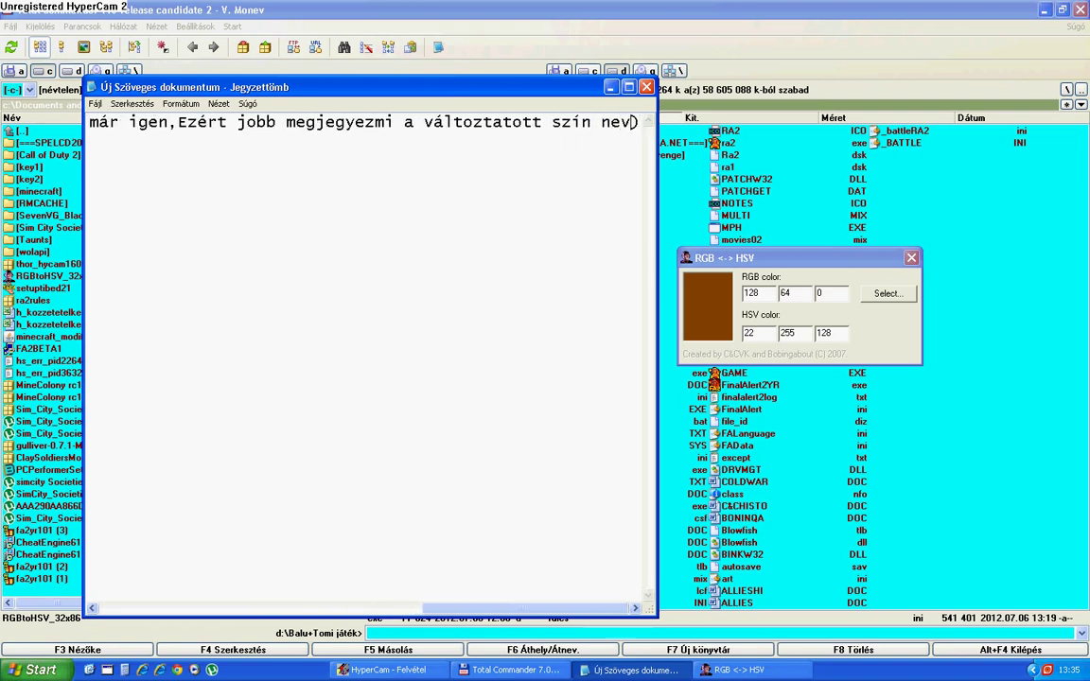
{"action": "type", "text": "ét)"}
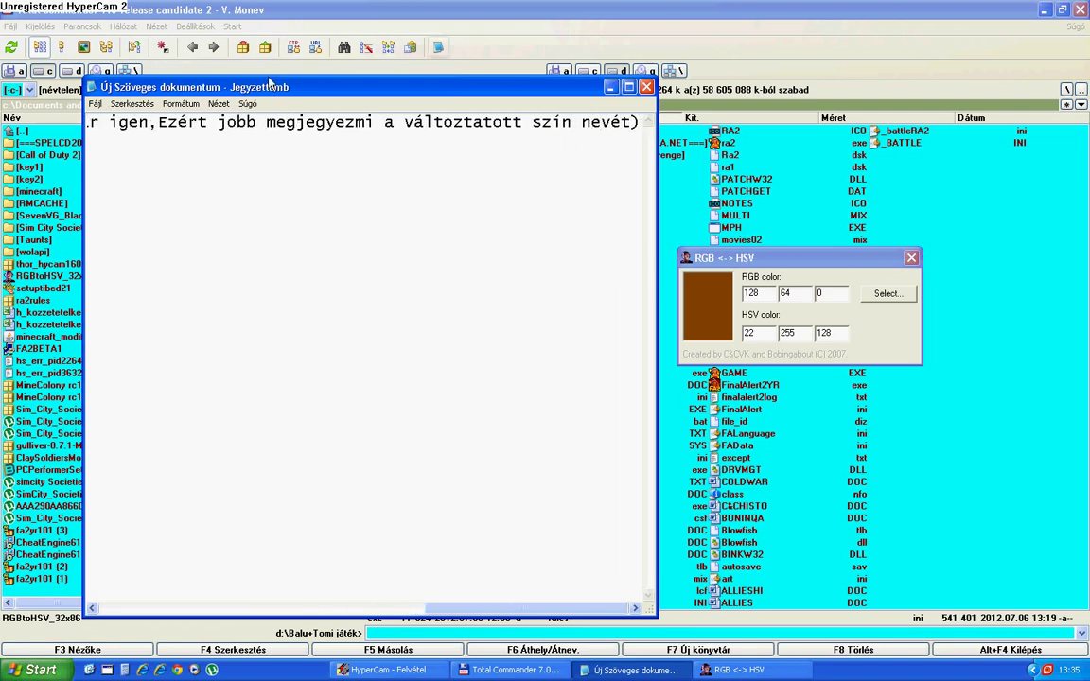
Step: Delete all of the note's text and close the document without saving it
{"action": "key", "text": "Return"}
{"action": "key", "text": "ctrl+a"}
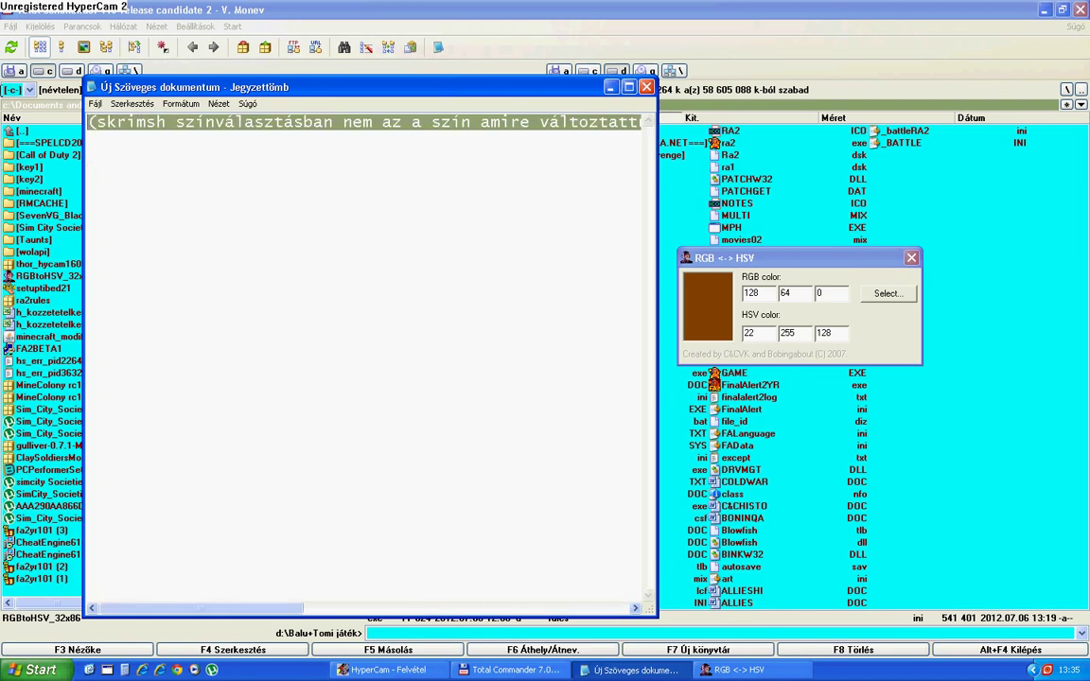
{"action": "key", "text": "Delete"}
{"action": "key", "text": "alt+F4"}
{"action": "key", "text": "n"}
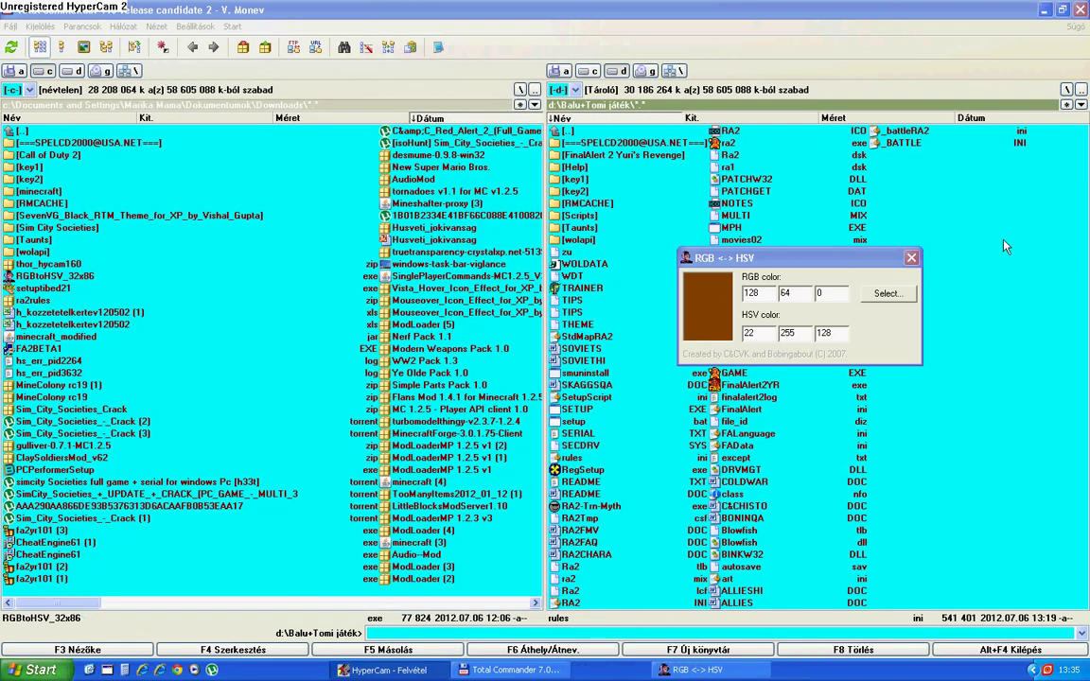
Step: Close the RGB <-> HSV converter and launch Red Alert 2 from ra2.exe in the game folder
{"action": "left_click", "coordinate": [912, 258]}
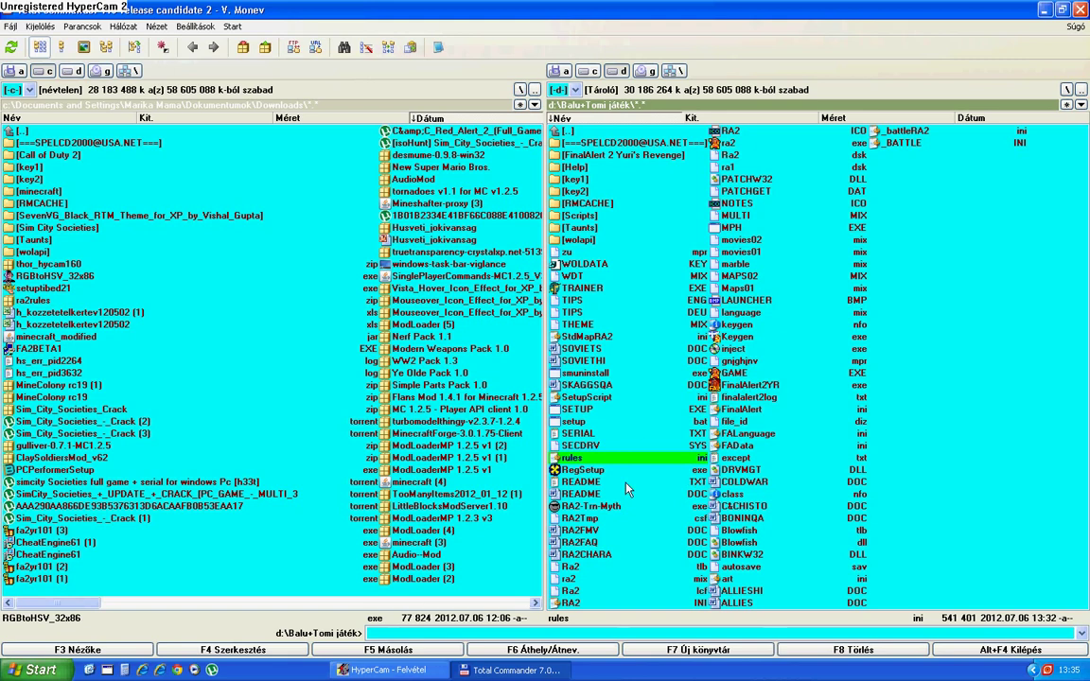
{"action": "left_click", "coordinate": [738, 144]}
{"action": "left_click_drag", "start_coordinate": [738, 142], "coordinate": [739, 147]}
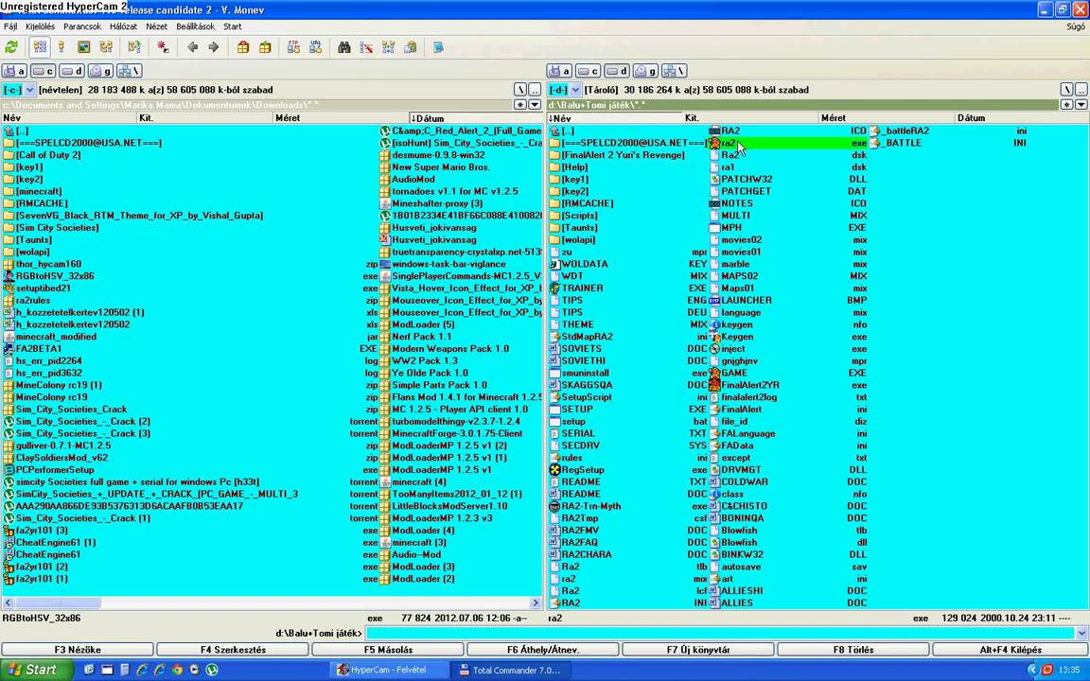
{"action": "double_click", "coordinate": [740, 147]}
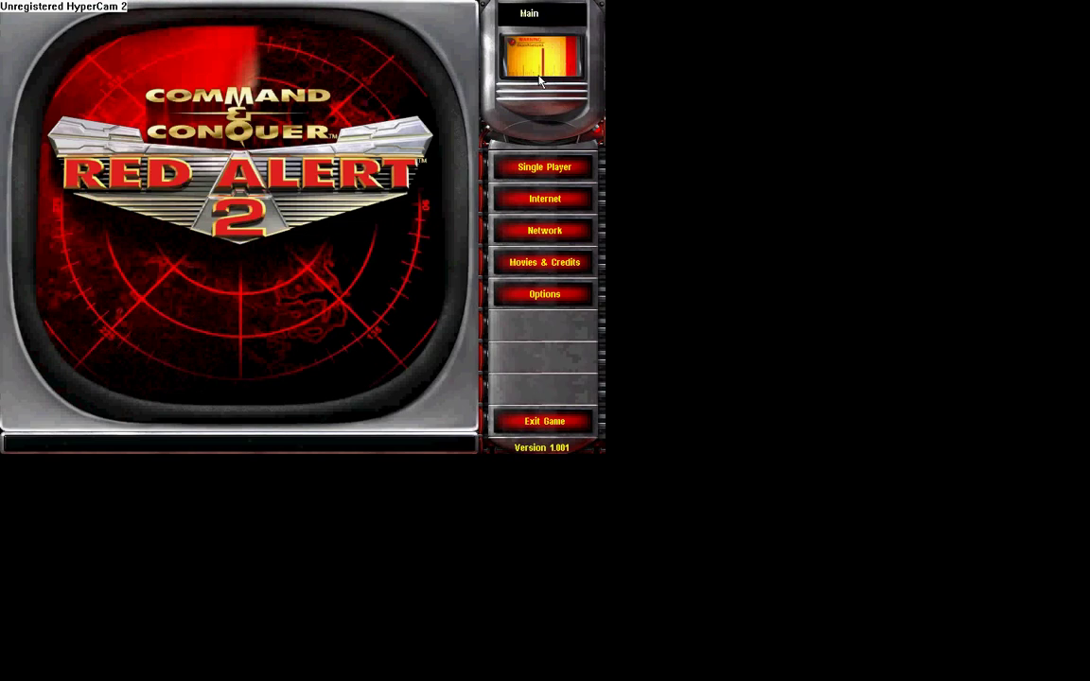
Step: Start a single-player skirmish on Isle of War with the pink player colour selected
{"action": "left_click", "coordinate": [539, 164]}
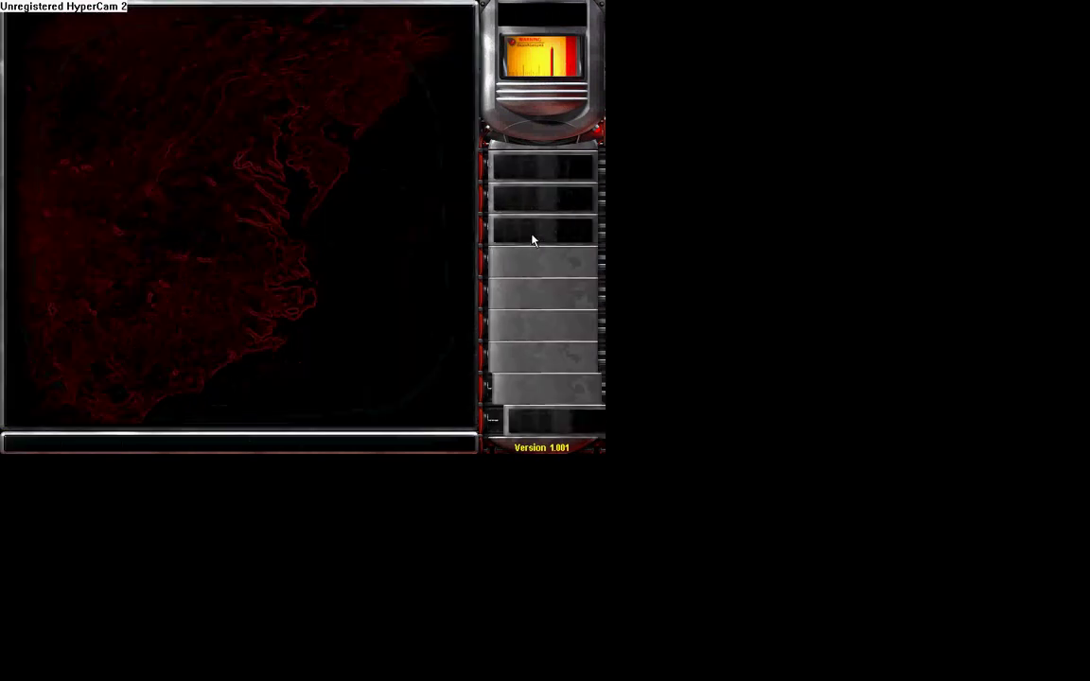
{"action": "left_click", "coordinate": [533, 240]}
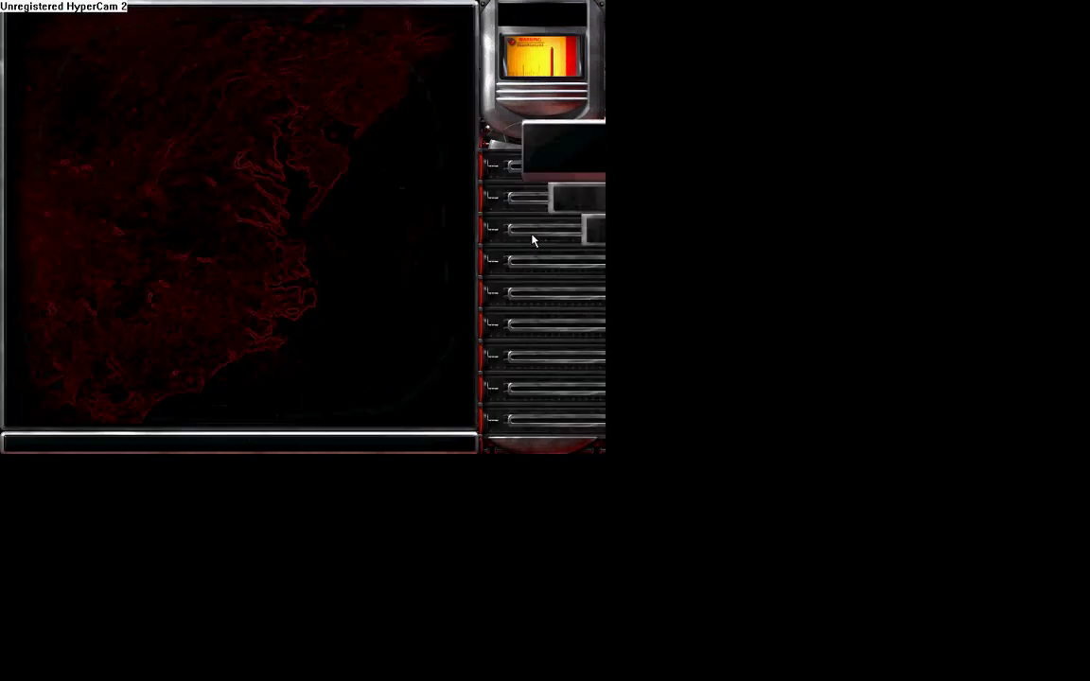
{"action": "left_click", "coordinate": [393, 69]}
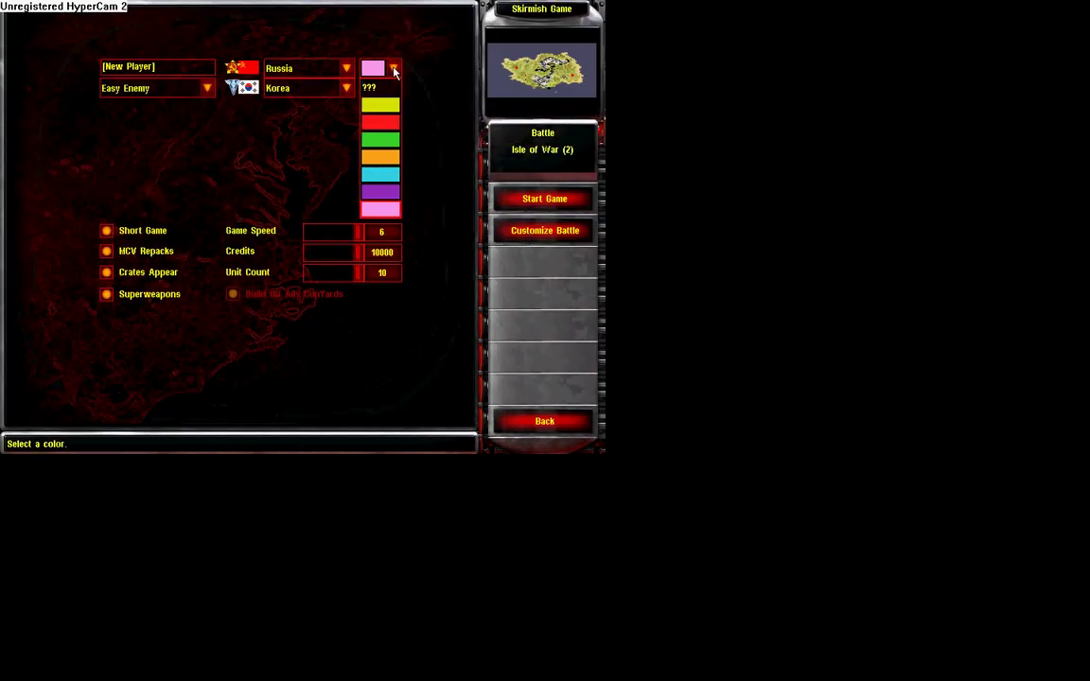
{"action": "left_click", "coordinate": [394, 70]}
{"action": "left_click", "coordinate": [394, 70]}
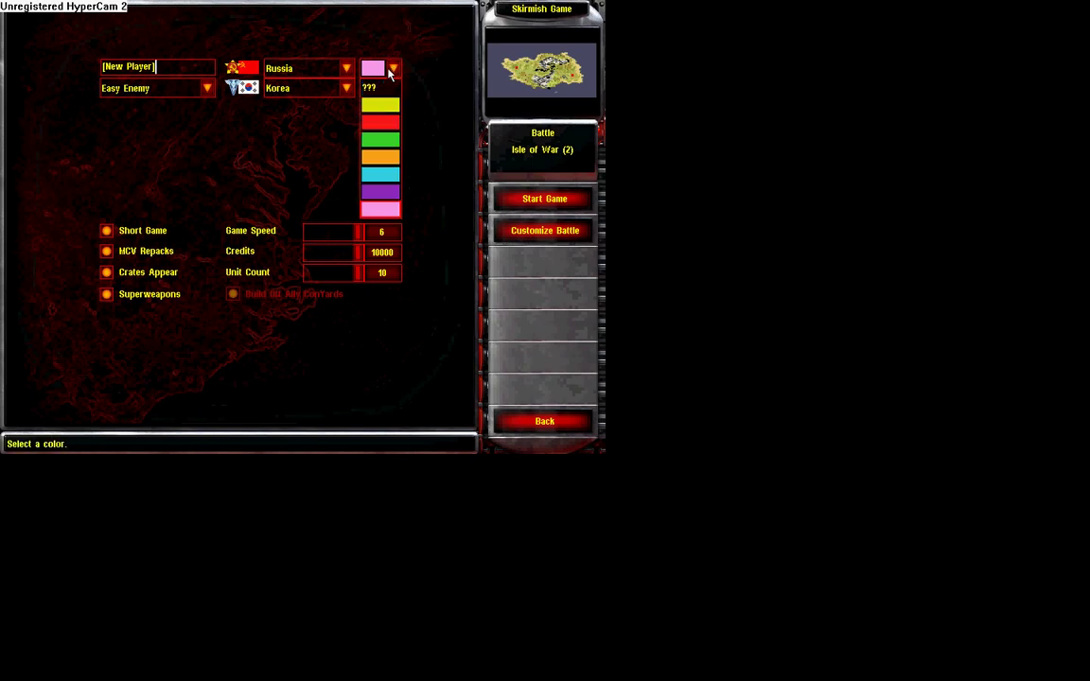
{"action": "left_click", "coordinate": [379, 210]}
{"action": "left_click", "coordinate": [547, 198]}
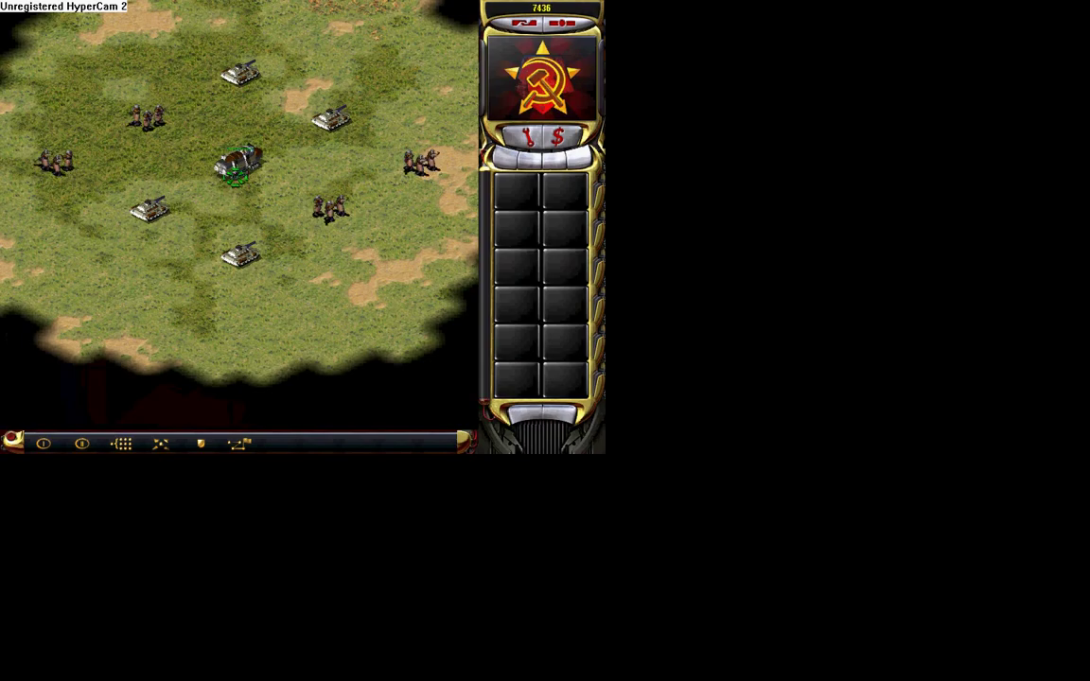
Step: Deploy the construction vehicle into a construction yard and start building a Tesla Reactor
{"action": "left_click", "coordinate": [235, 171]}
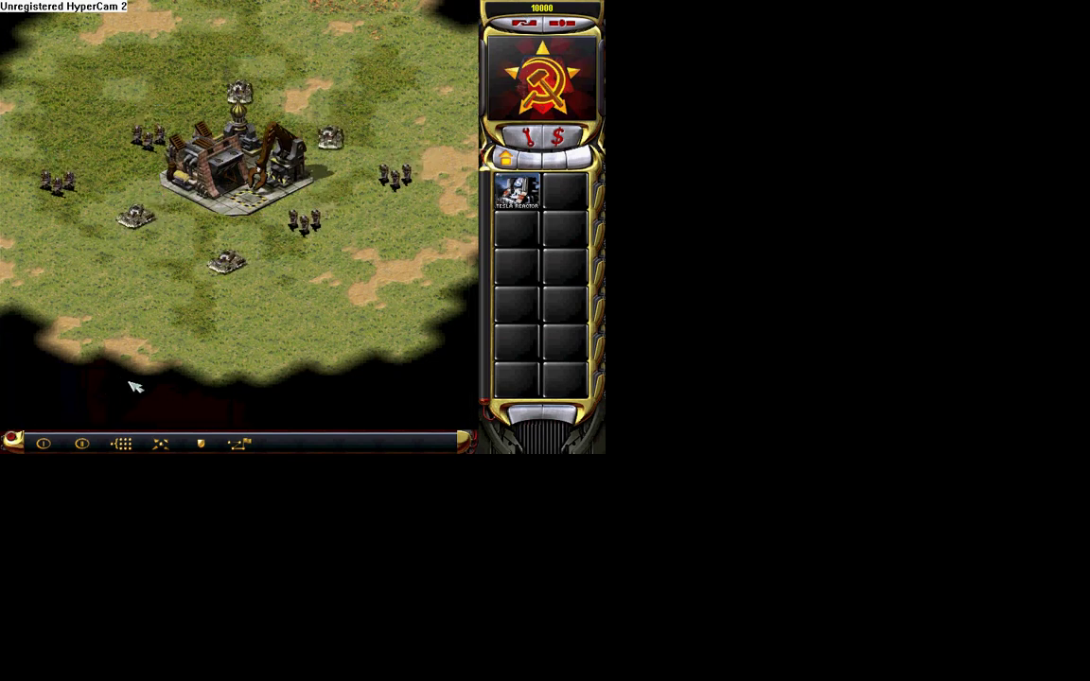
{"action": "left_click", "coordinate": [516, 191]}
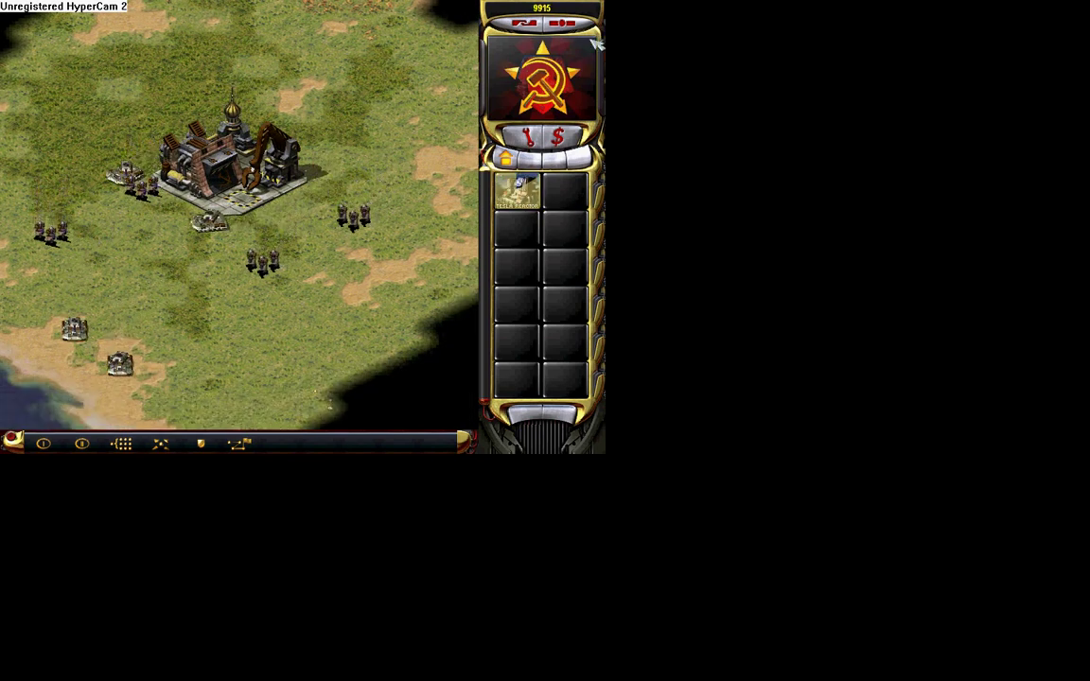
Step: Quit the running skirmish and exit Red Alert 2 back to the file manager
{"action": "left_click", "coordinate": [523, 20]}
{"action": "left_click", "coordinate": [564, 257]}
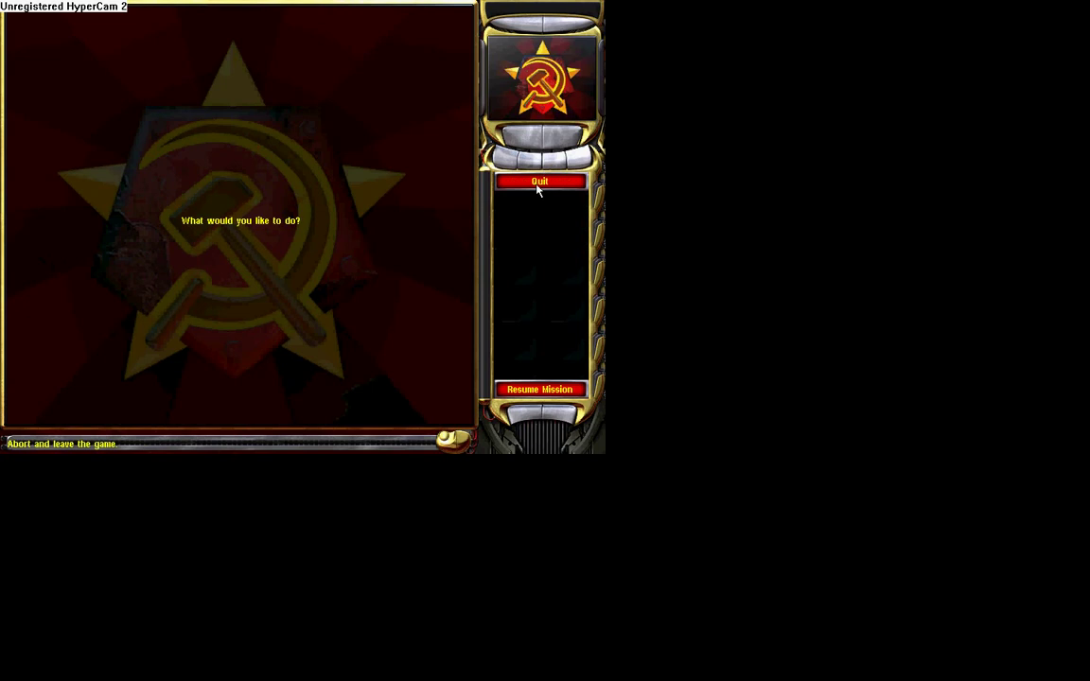
{"action": "key", "text": "Escape"}
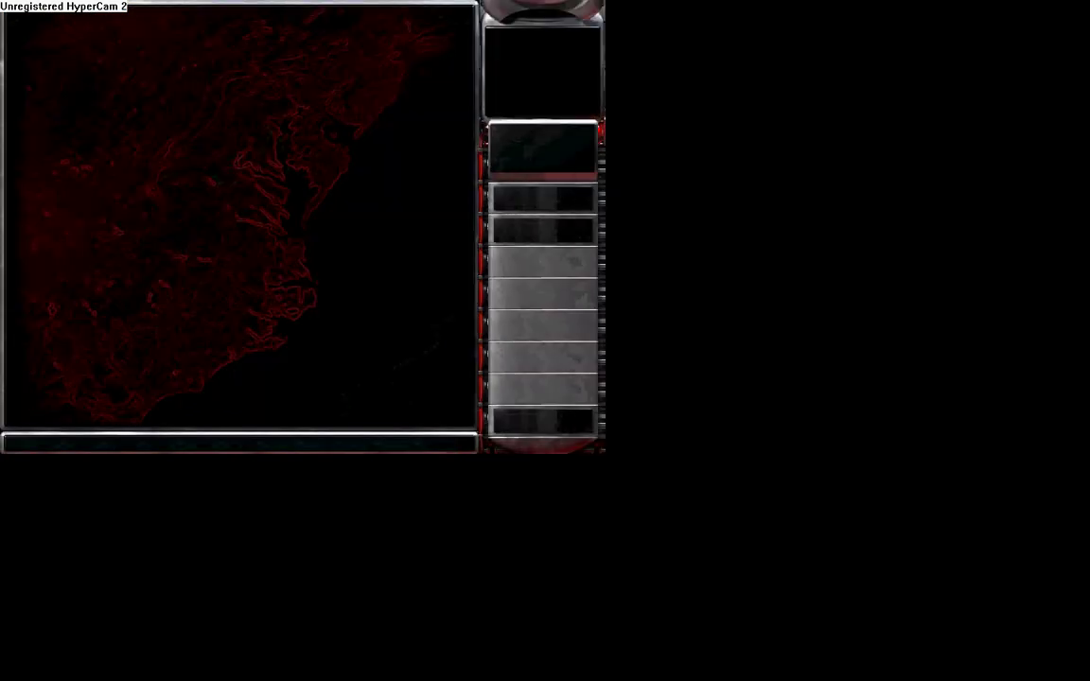
{"action": "left_click", "coordinate": [562, 421]}
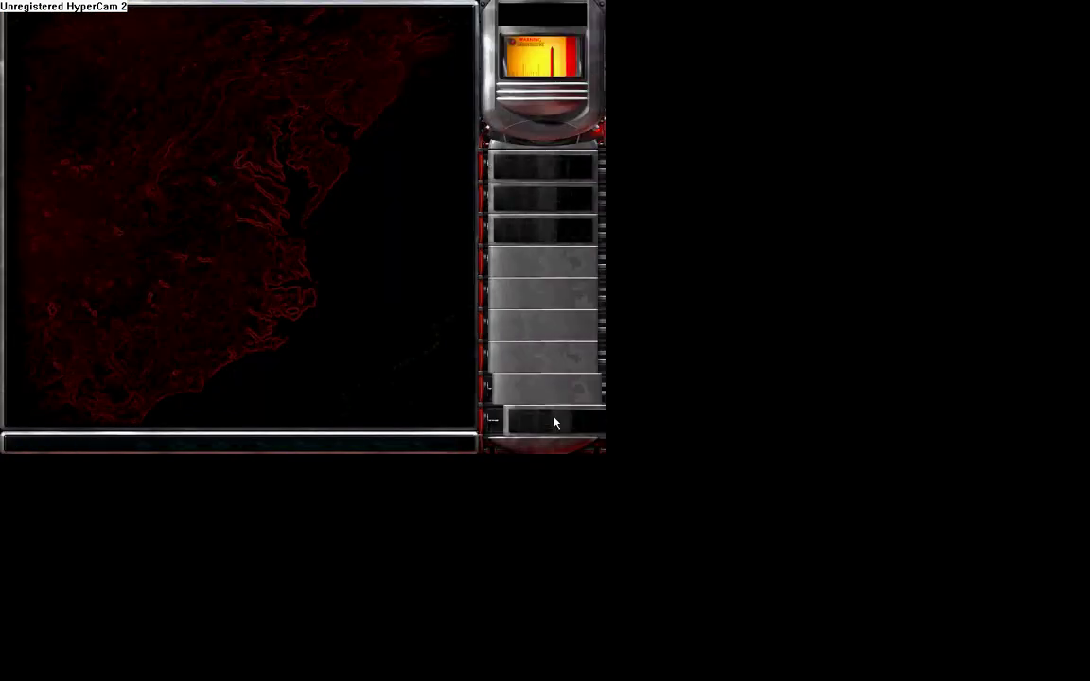
{"action": "left_click", "coordinate": [552, 423]}
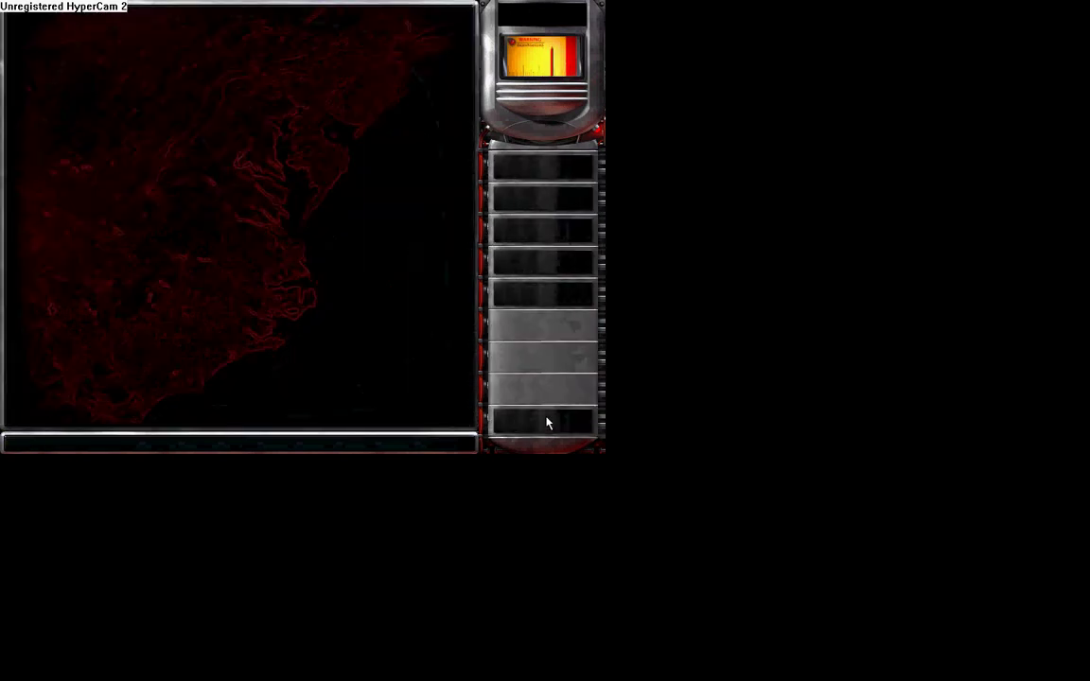
{"action": "left_click", "coordinate": [541, 423]}
{"action": "left_click", "coordinate": [408, 306]}
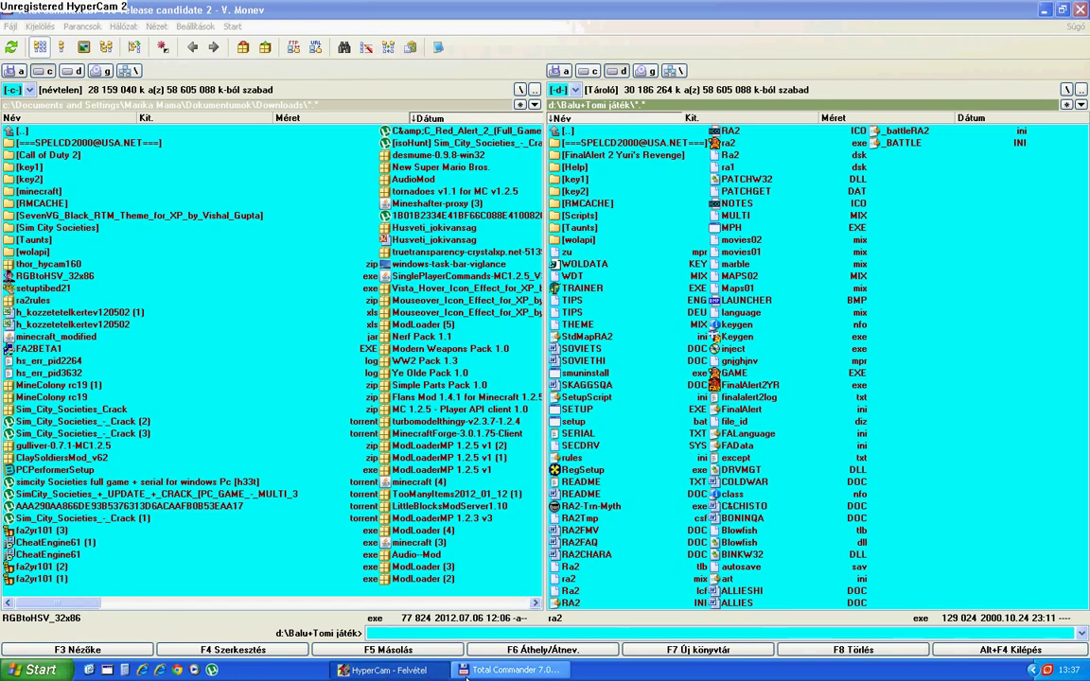
Step: Go from the Downloads folder to the Asztal folder and open the text file Új Szöveges dokumentum
{"action": "left_click", "coordinate": [1033, 670]}
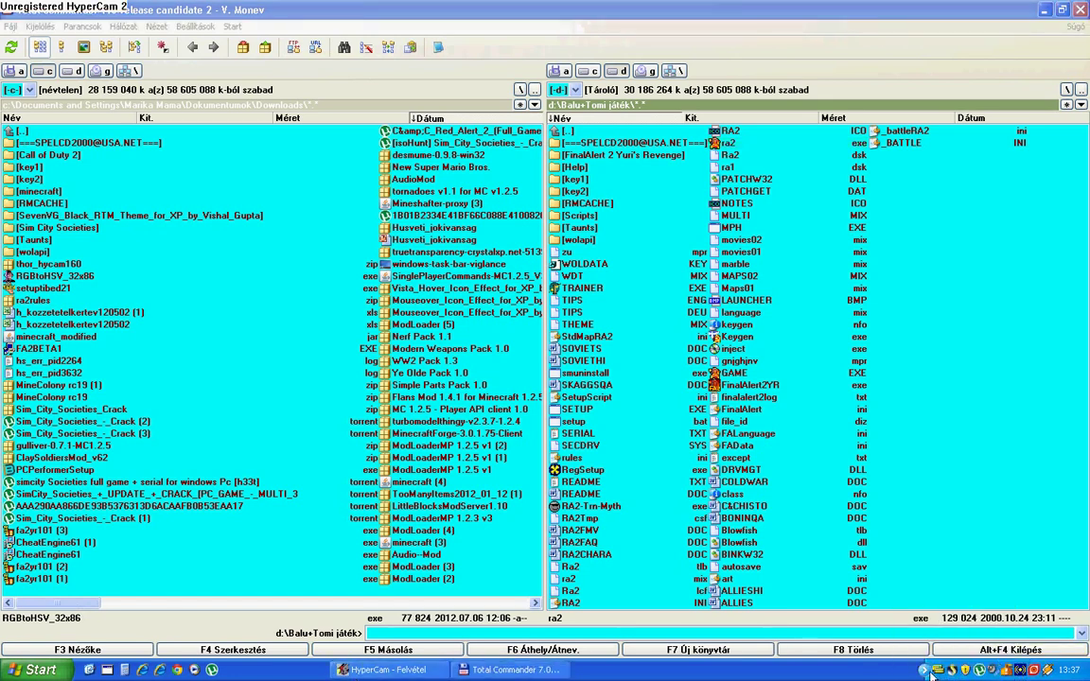
{"action": "left_click", "coordinate": [46, 133]}
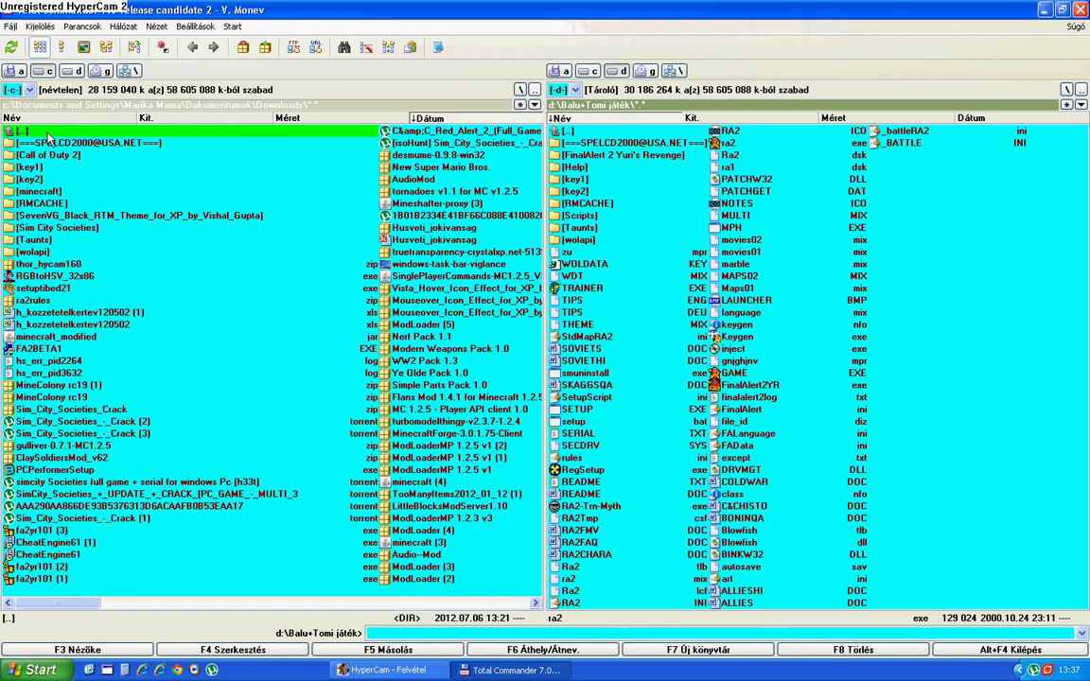
{"action": "double_click", "coordinate": [45, 134]}
{"action": "left_click", "coordinate": [45, 136]}
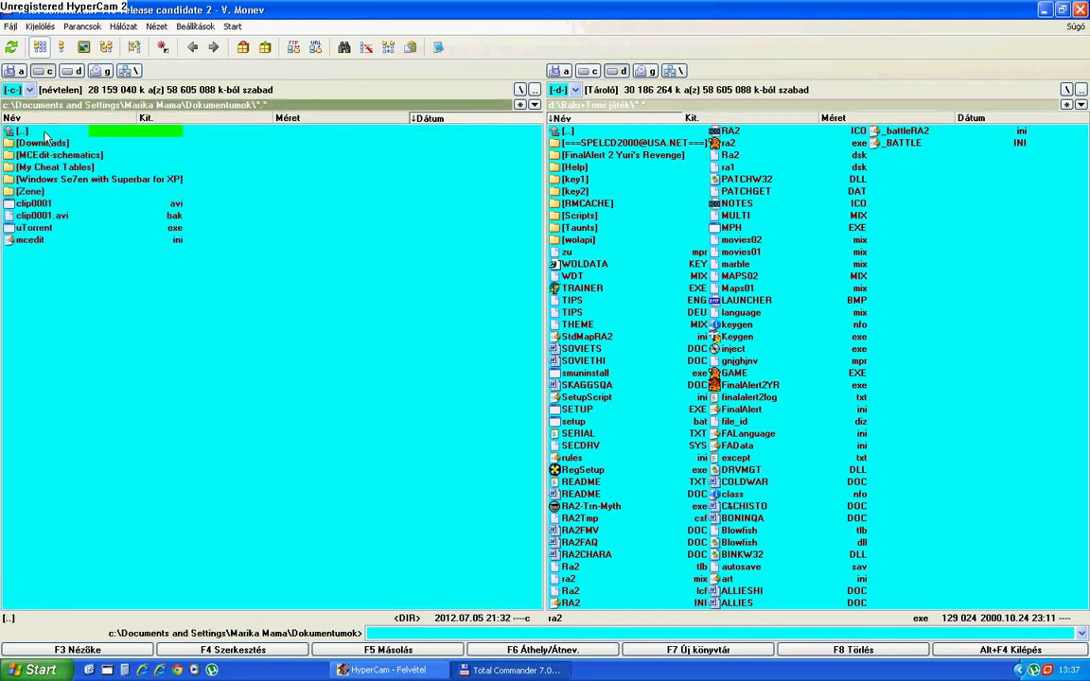
{"action": "double_click", "coordinate": [44, 135]}
{"action": "double_click", "coordinate": [34, 179]}
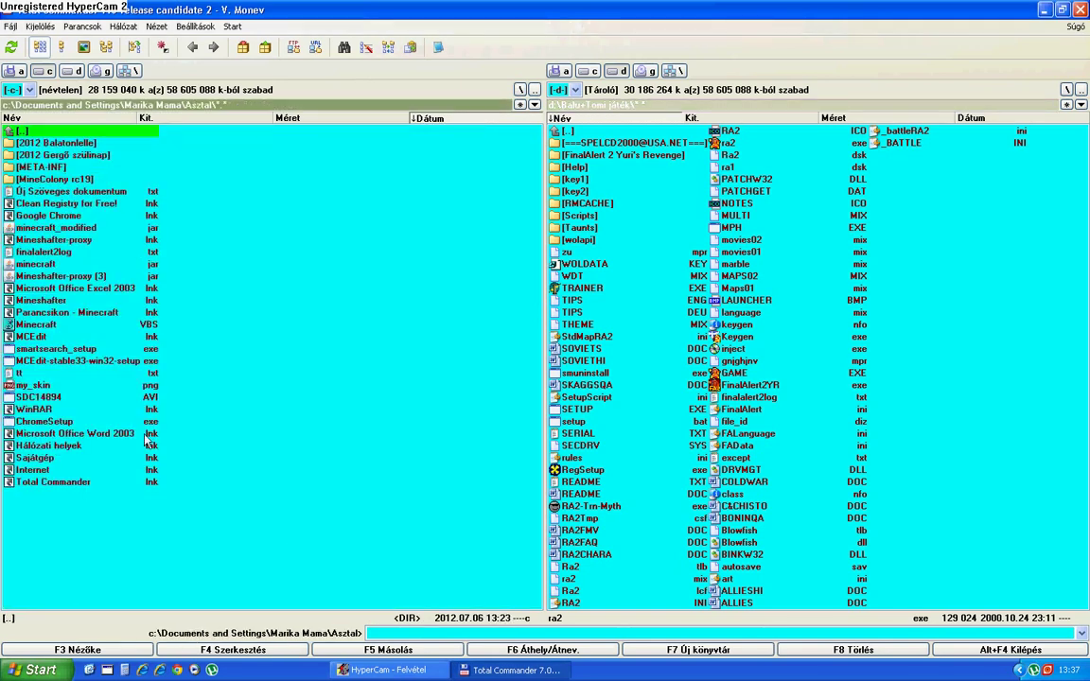
{"action": "left_click", "coordinate": [42, 189]}
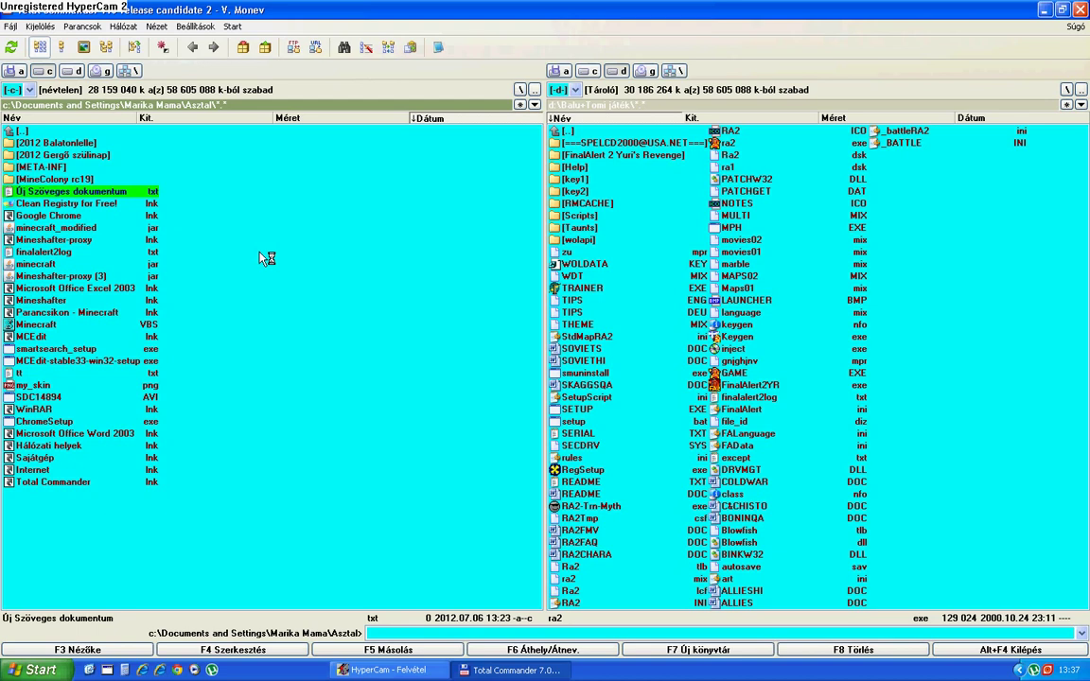